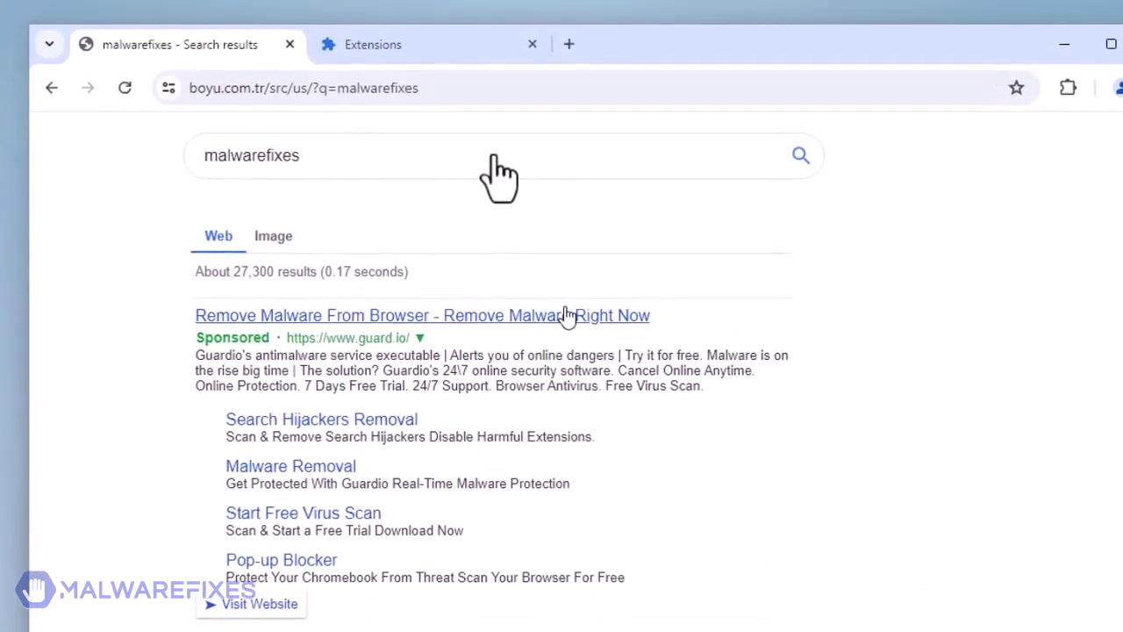
- Repeat the web search for malwarefixes from both the results page and the browser's address field, then view the Extensions page
click(808, 167)
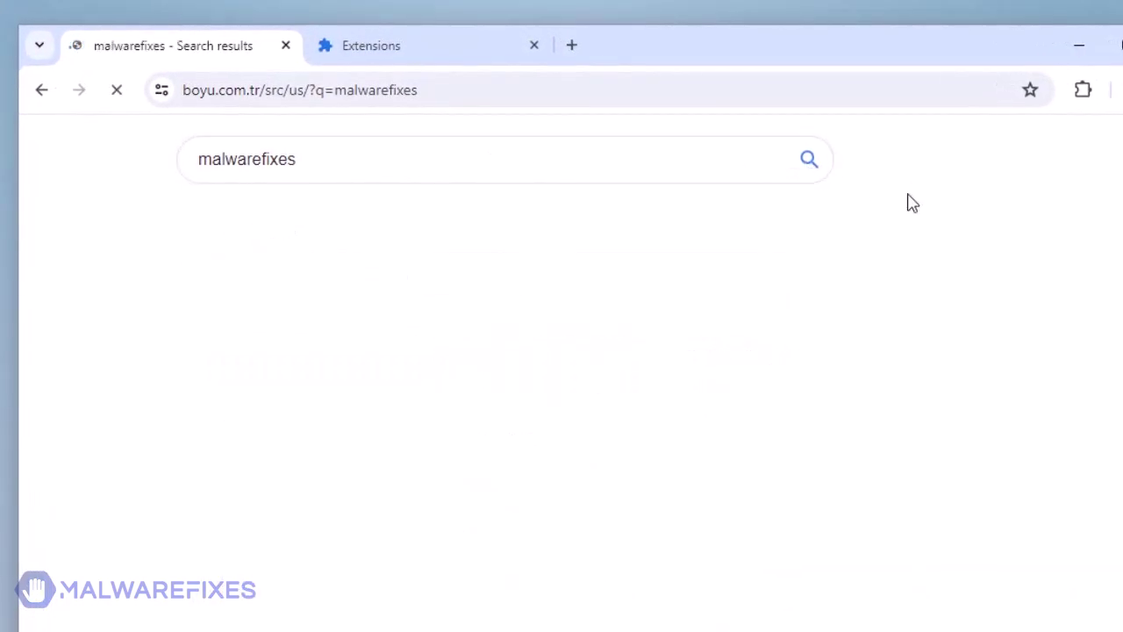
click(433, 89)
text(malwarefixes)
key(Return)
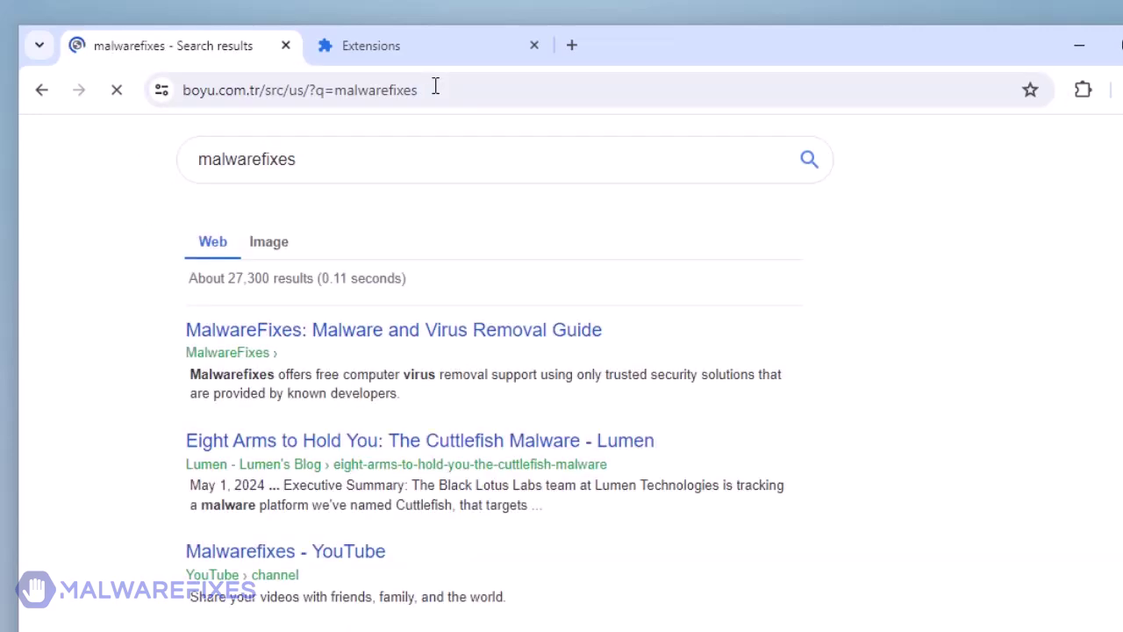
click(435, 89)
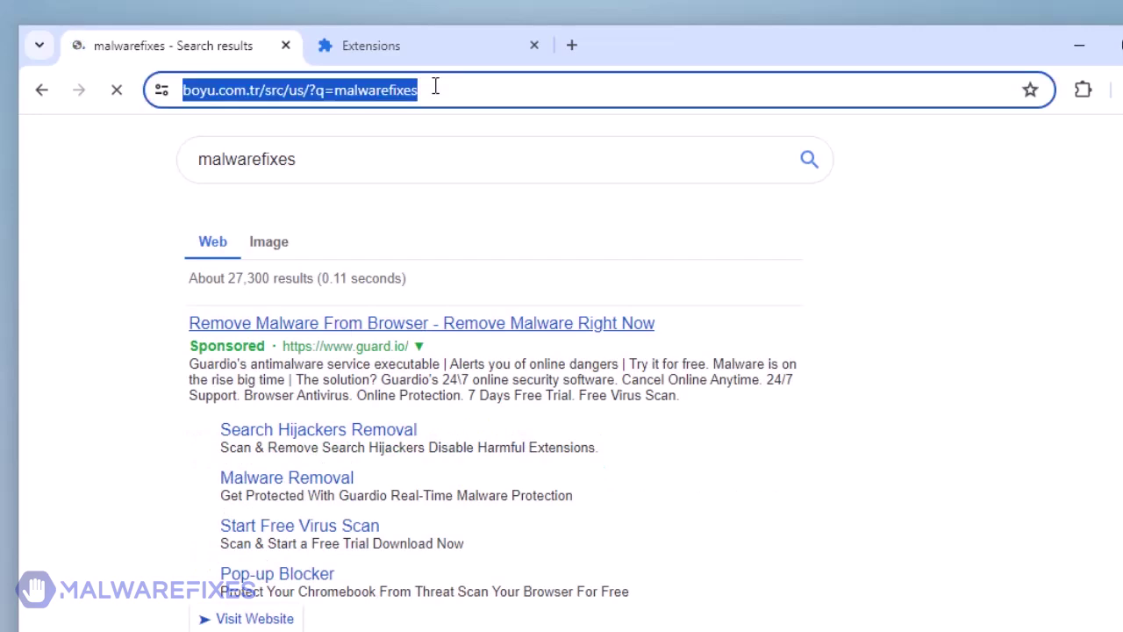
text(malwarefixes)
key(Return)
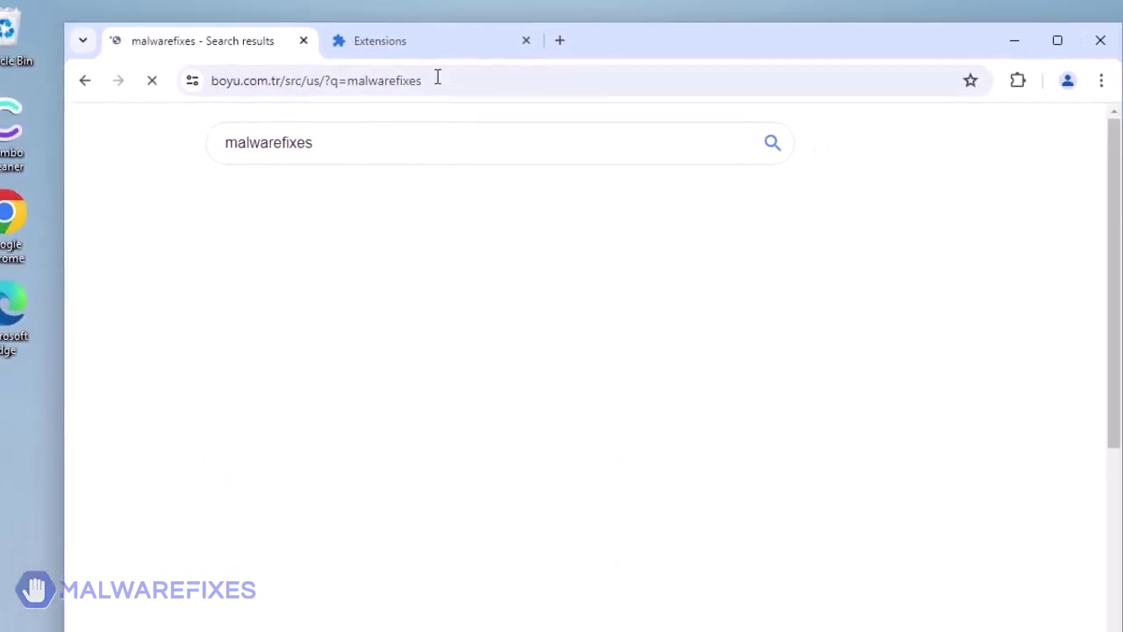
click(774, 143)
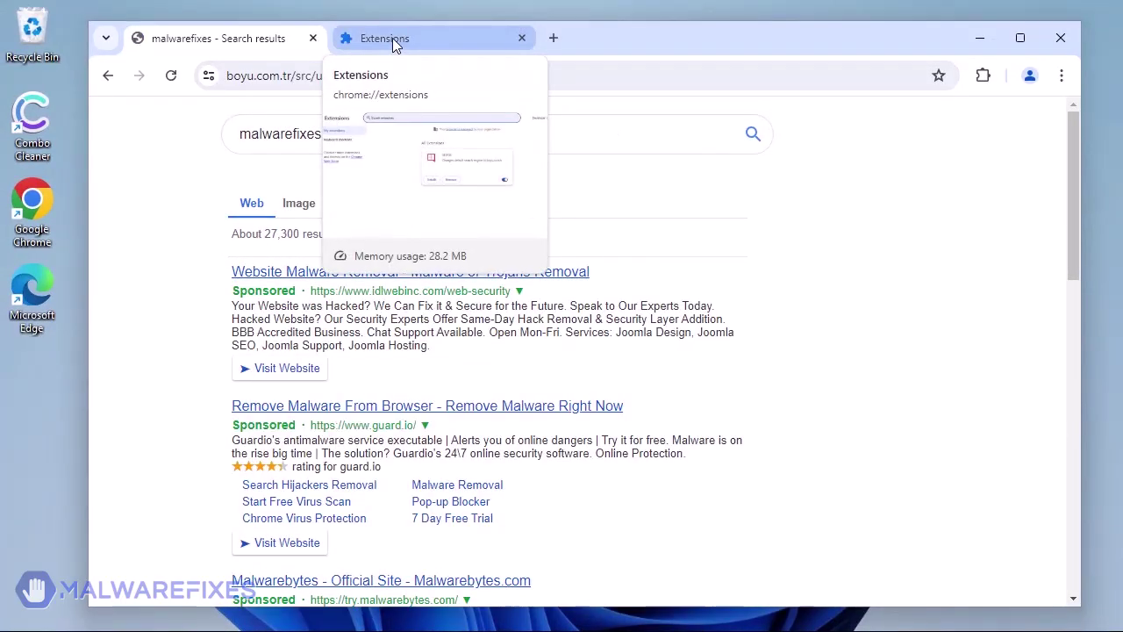
click(393, 38)
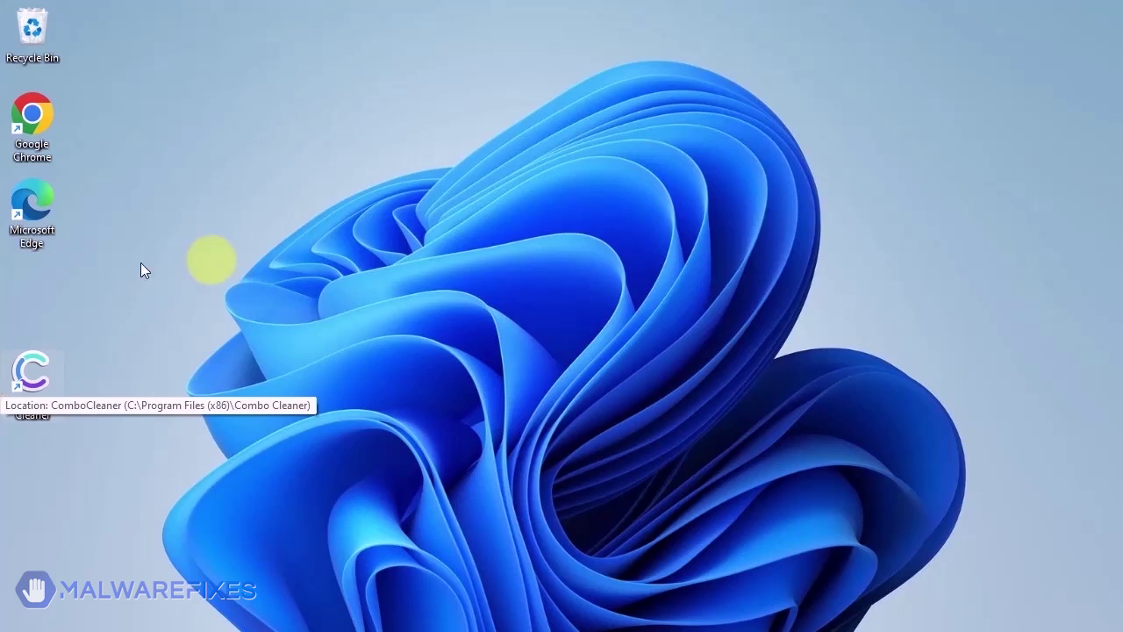
- Switch to Combo Cleaner, run a Quick Scan and remove all detected threats
double_click(32, 376)
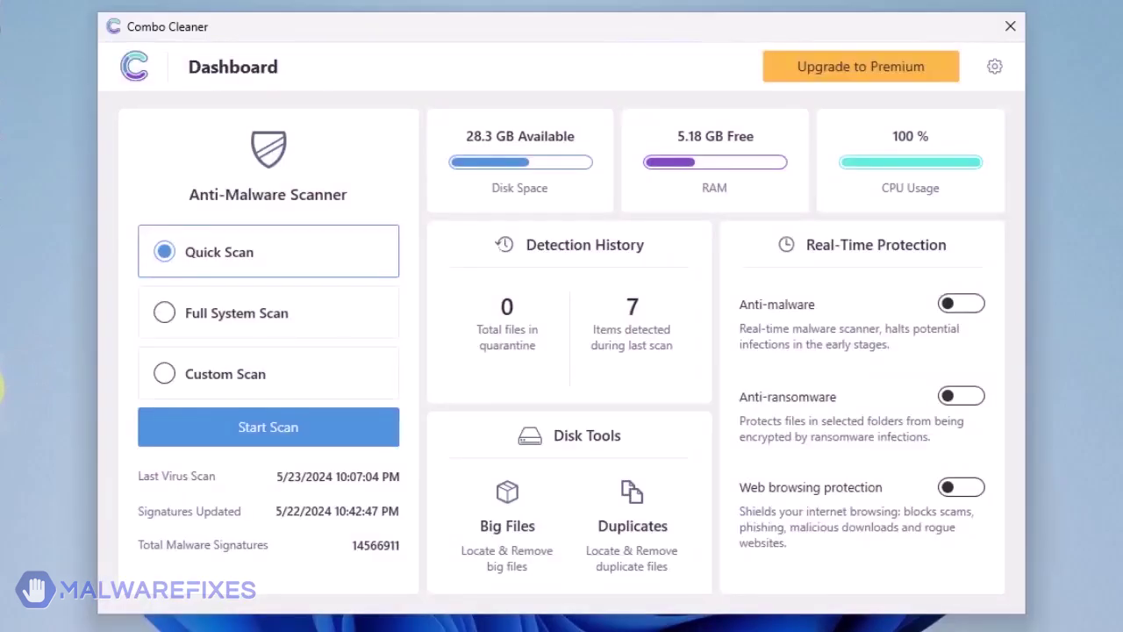
click(267, 439)
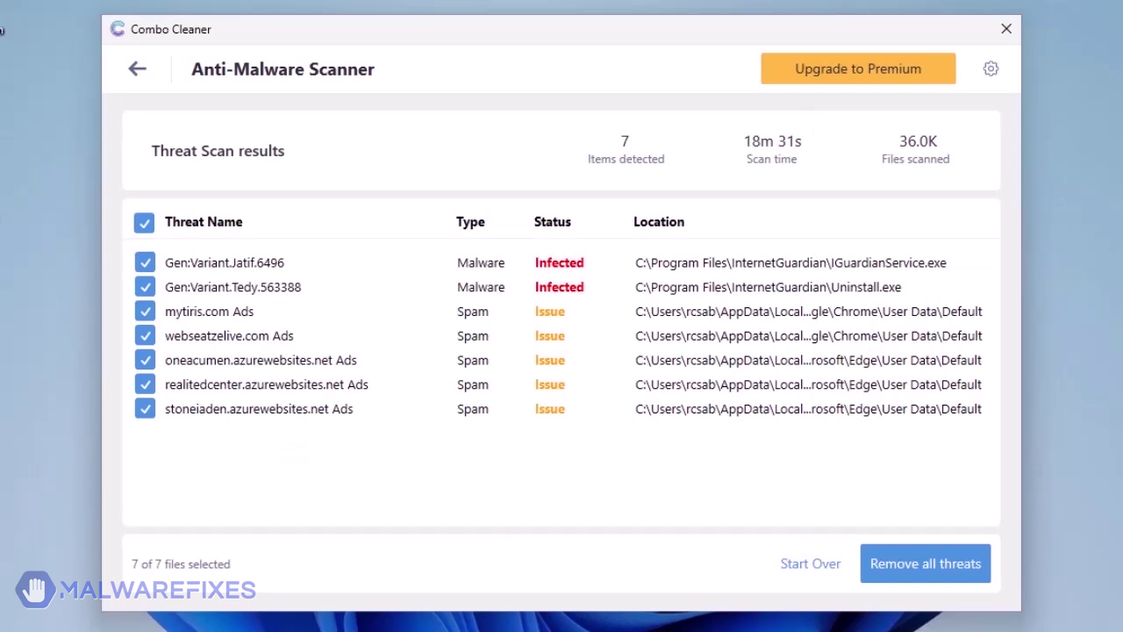
click(929, 565)
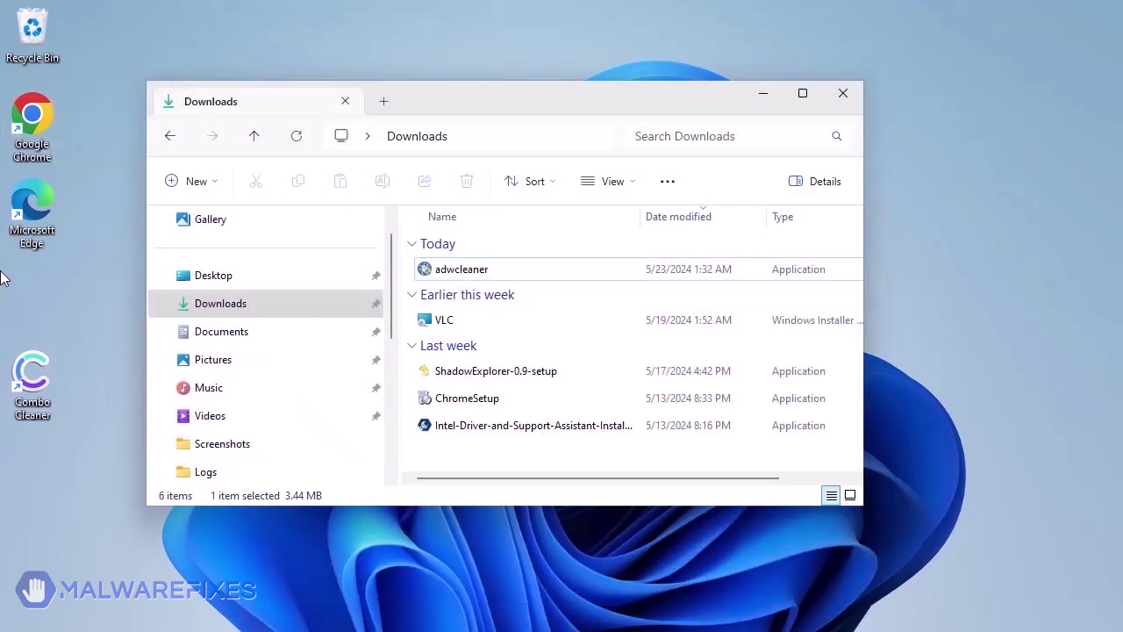
- Launch adwcleaner from the Downloads folder, allow it to make changes to the device, and close the Downloads window
click(430, 273)
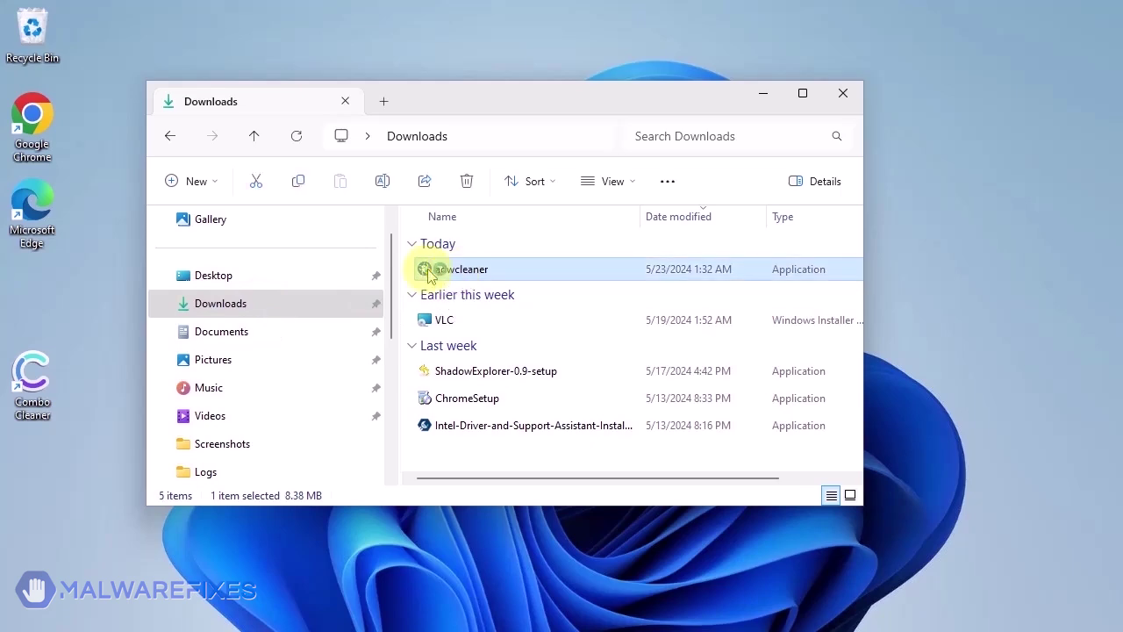
double_click(428, 271)
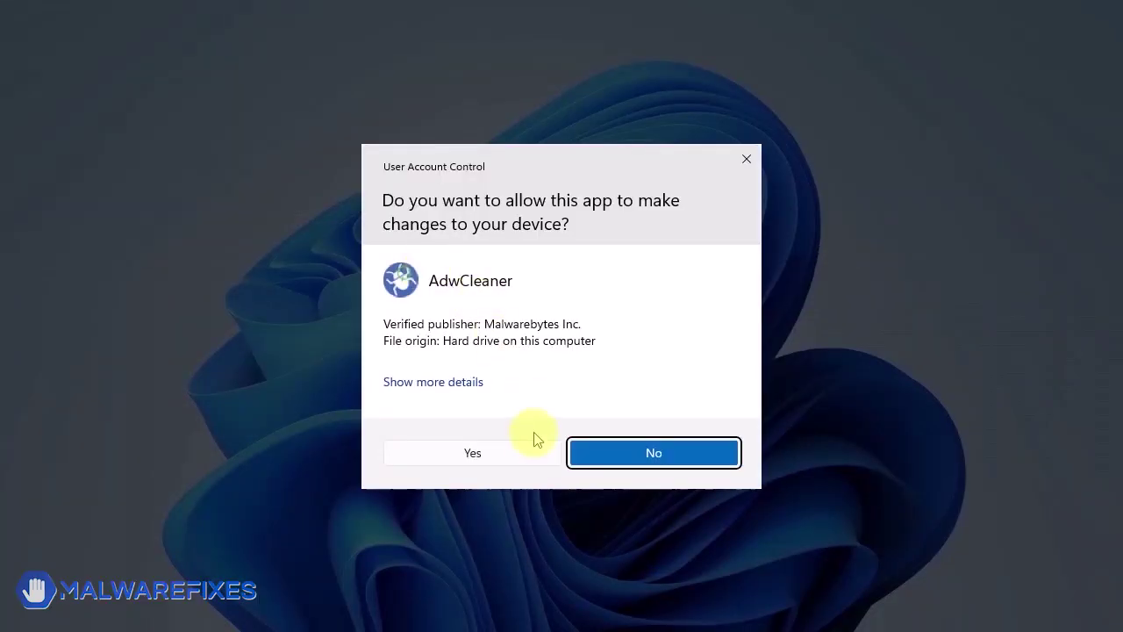
click(509, 455)
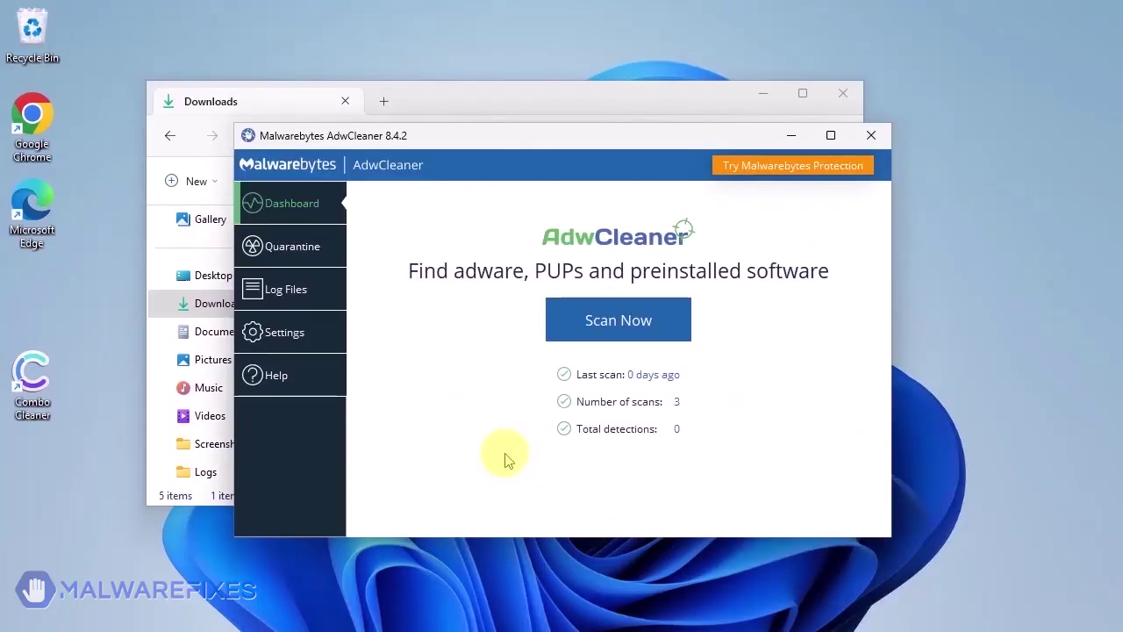
click(845, 91)
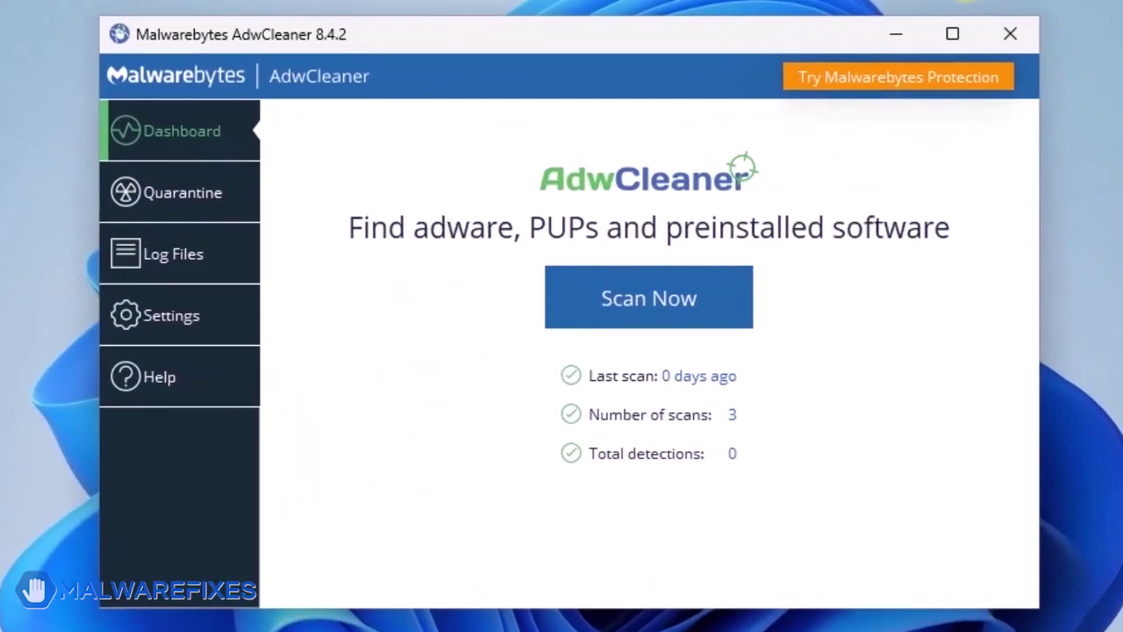
- Turn on Reset Chrome policies and Reset IE policies in AdwCleaner's basic repair actions
click(156, 321)
scroll(553, 343, down, 2)
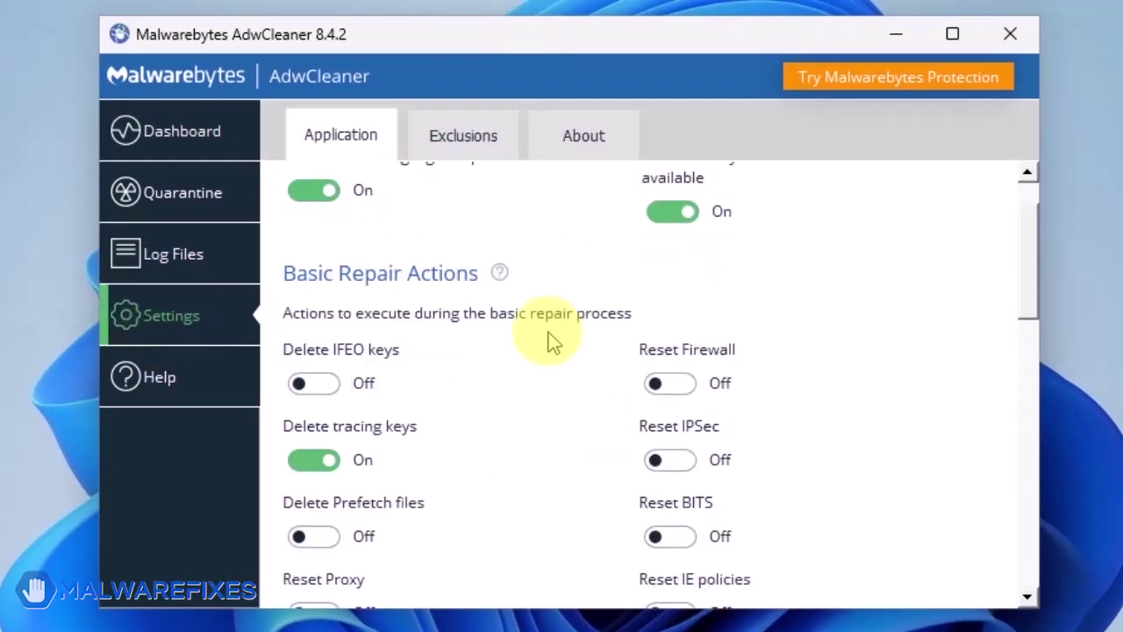
scroll(553, 343, down, 2)
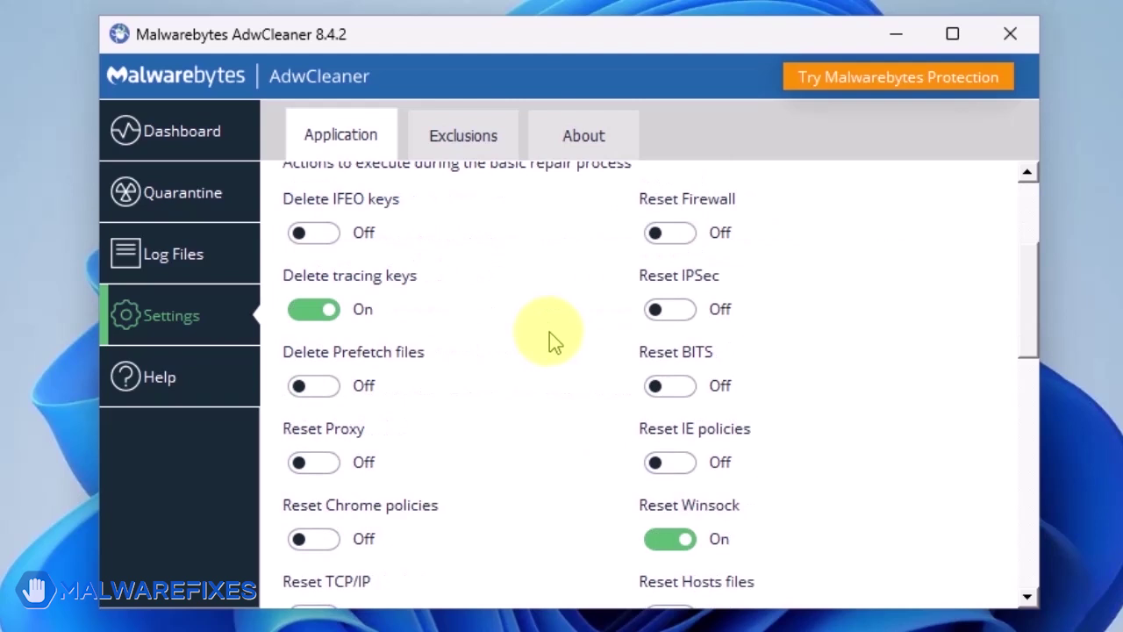
scroll(550, 332, down, 1)
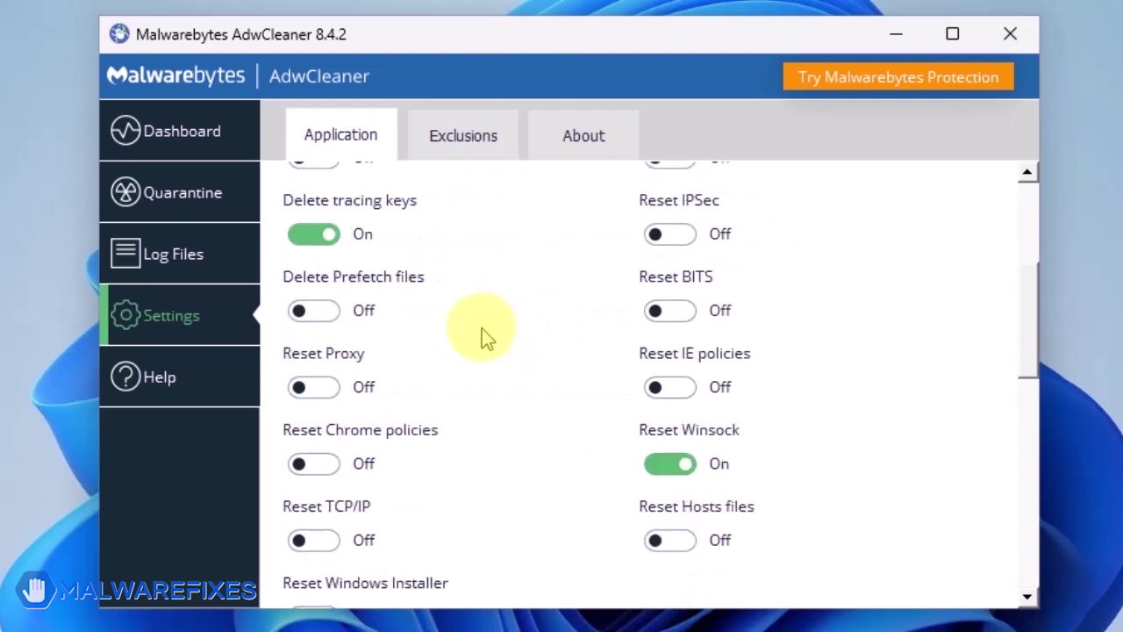
click(318, 467)
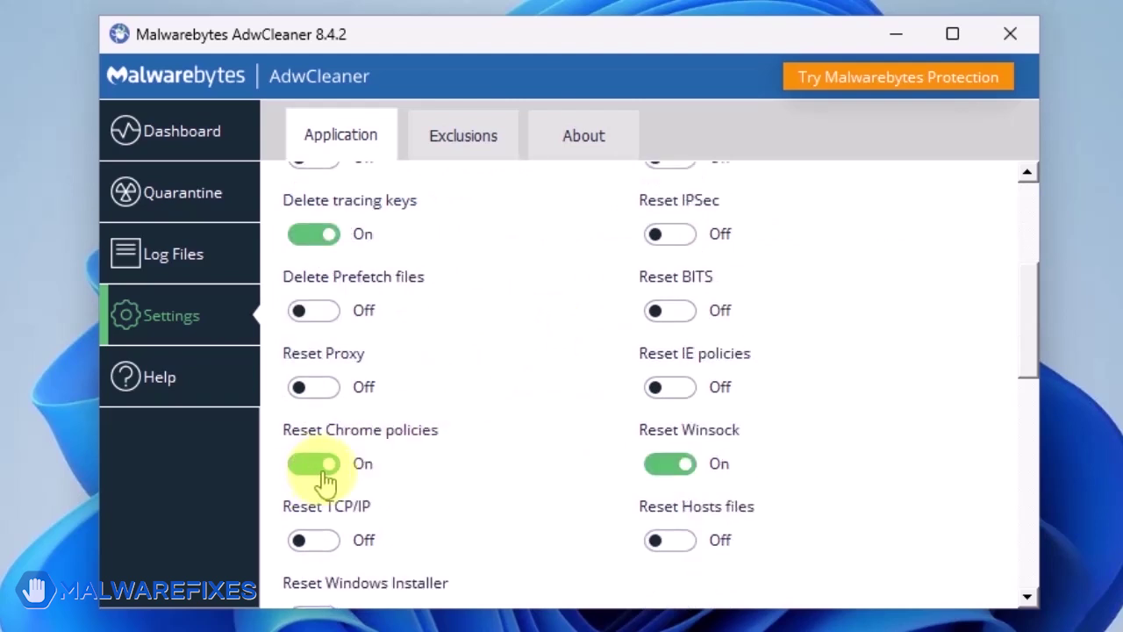
click(688, 397)
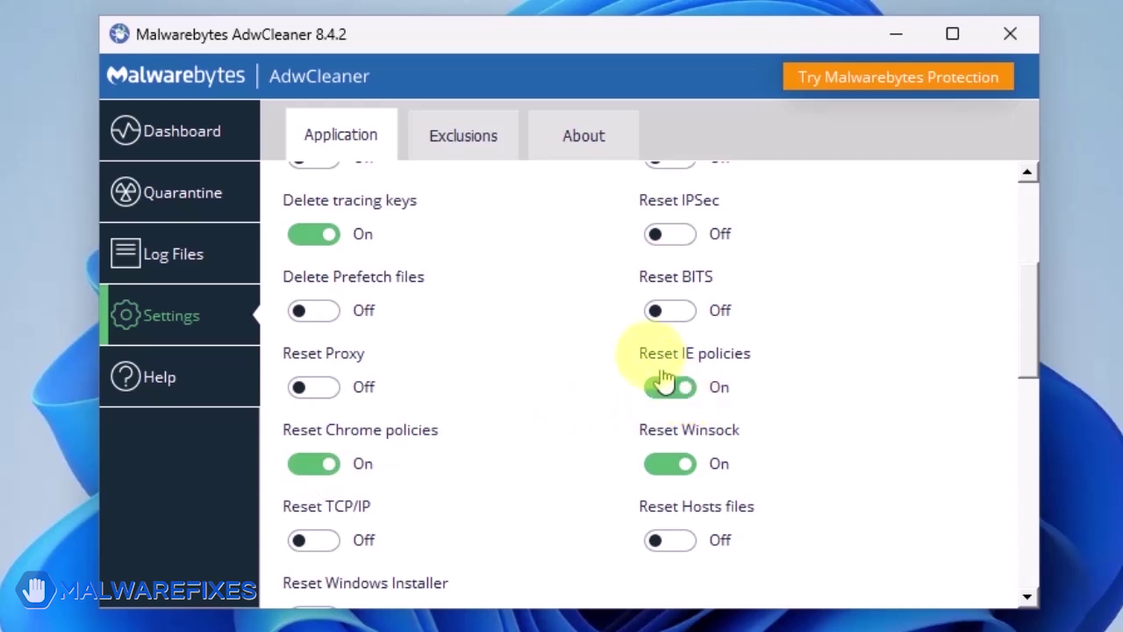
- Scan the system with AdwCleaner and run Basic Repair, agreeing to close all processes
click(172, 138)
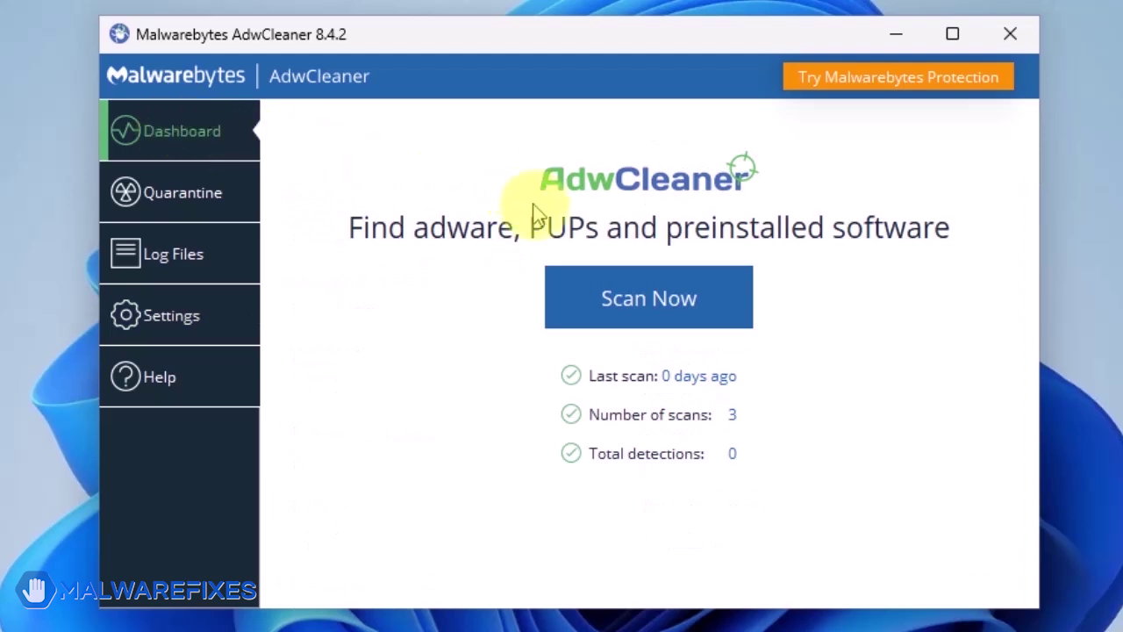
click(642, 304)
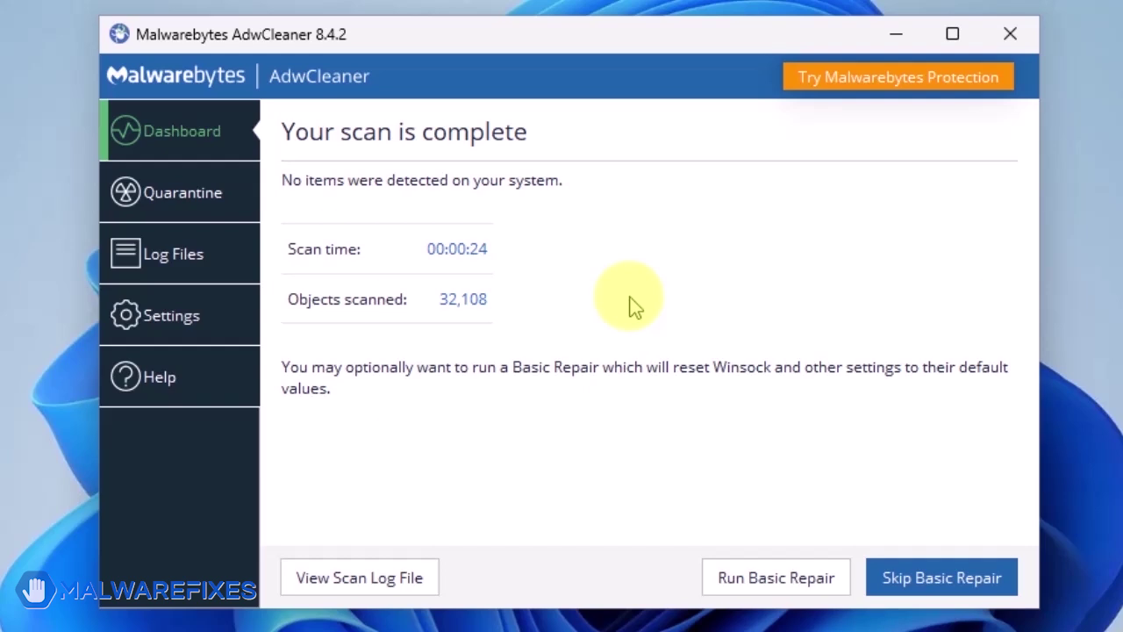
click(793, 582)
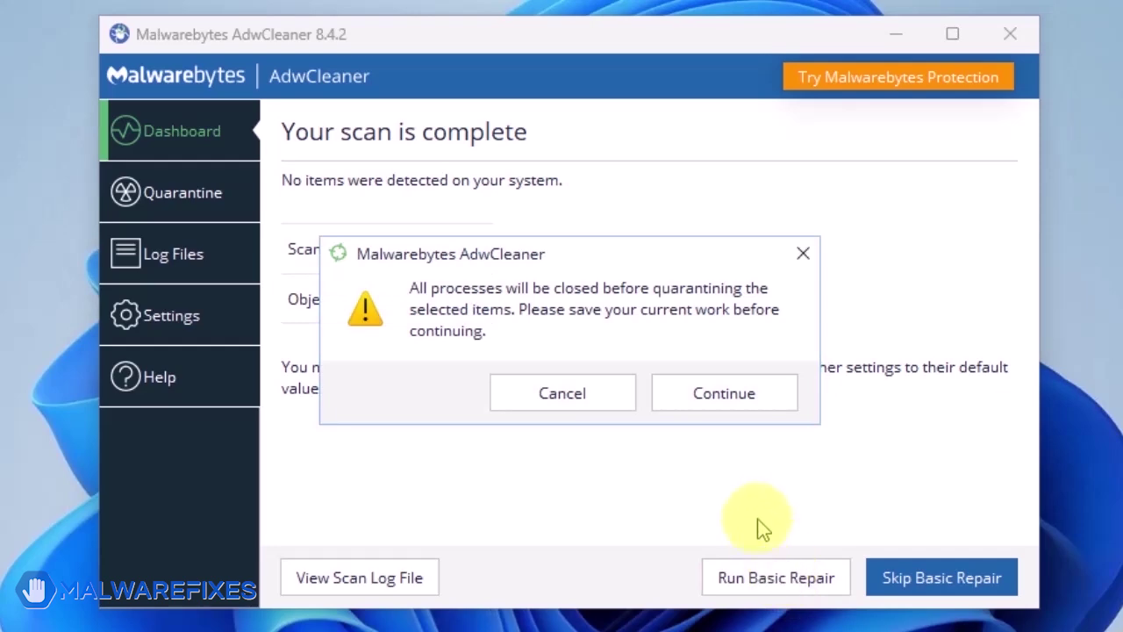
click(735, 401)
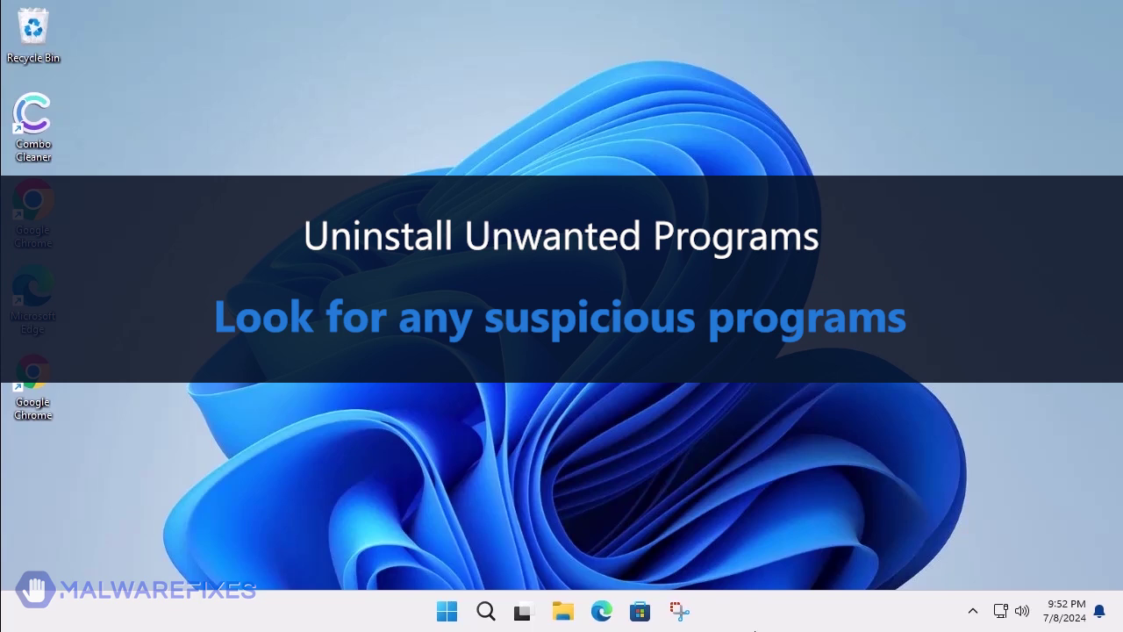
- Find and open appwiz.cpl through Windows search, and sort the installed programs by installation date, newest first
click(485, 613)
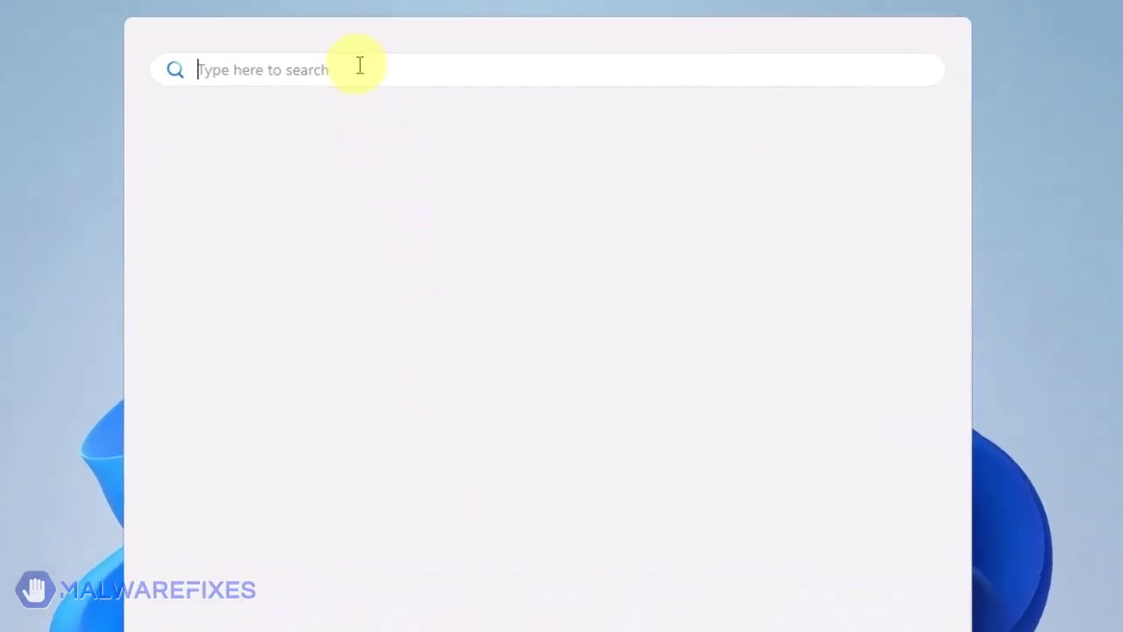
text(ap)
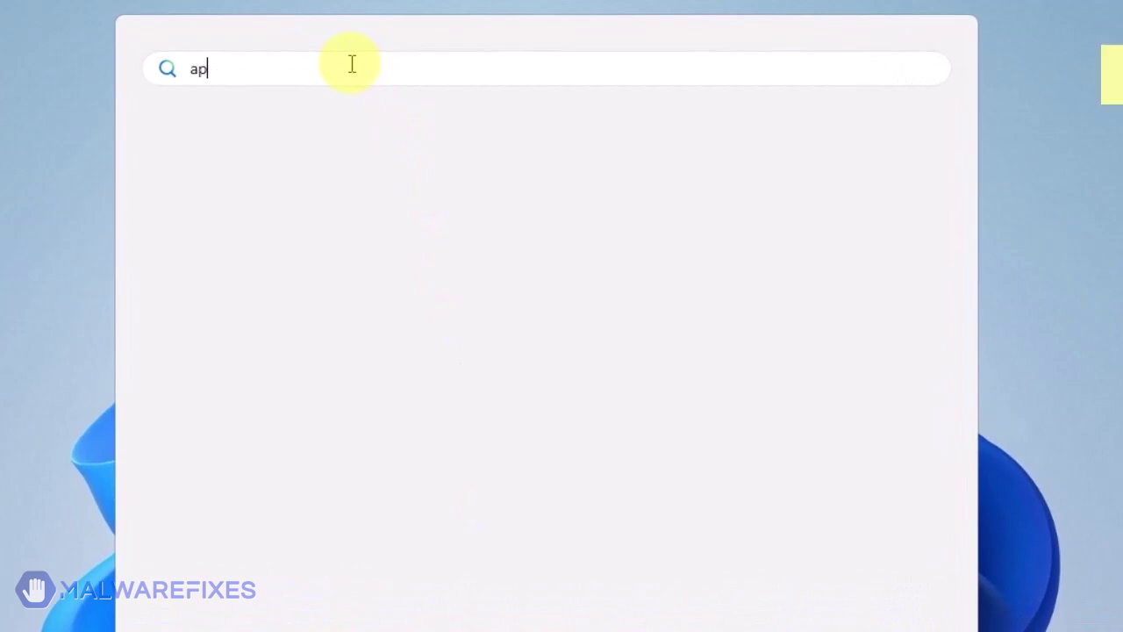
text(pwiz)
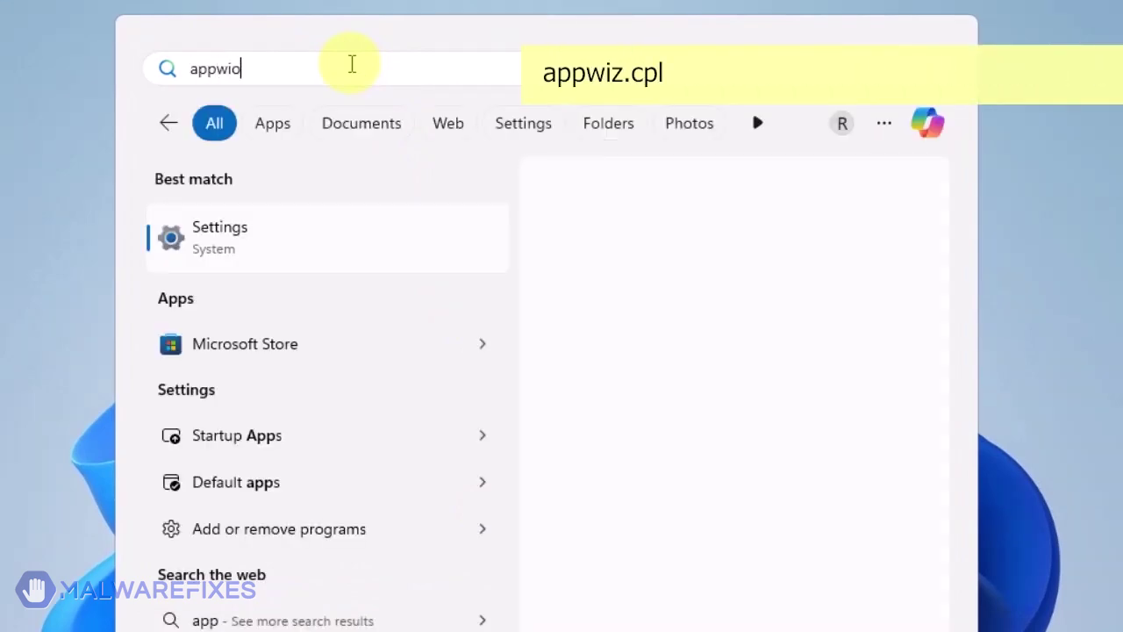
text(.cpl)
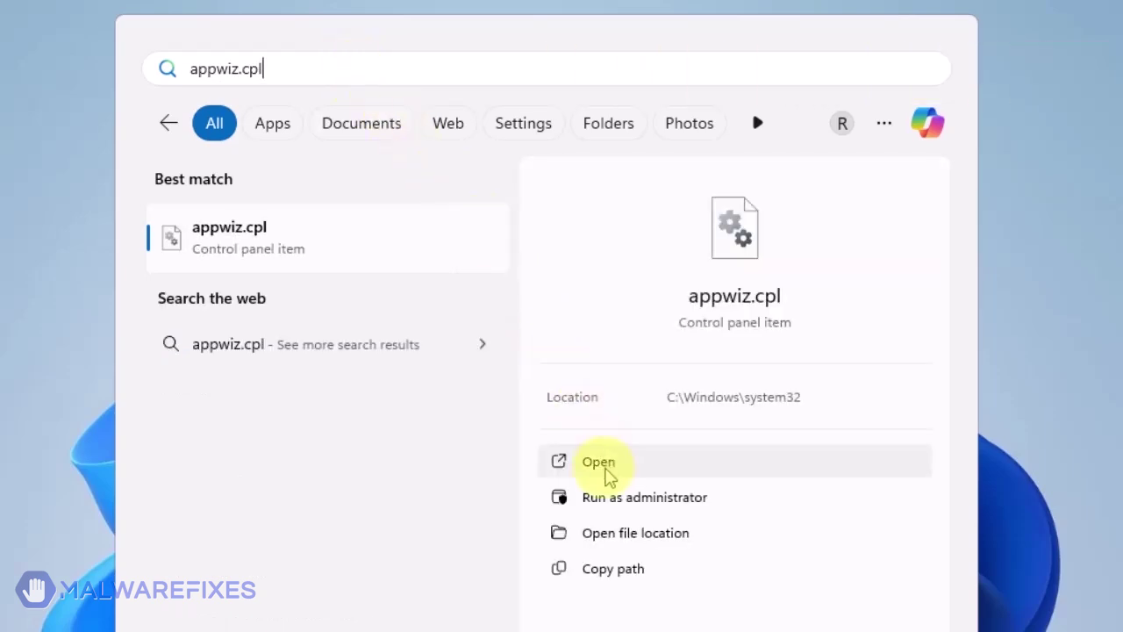
click(601, 465)
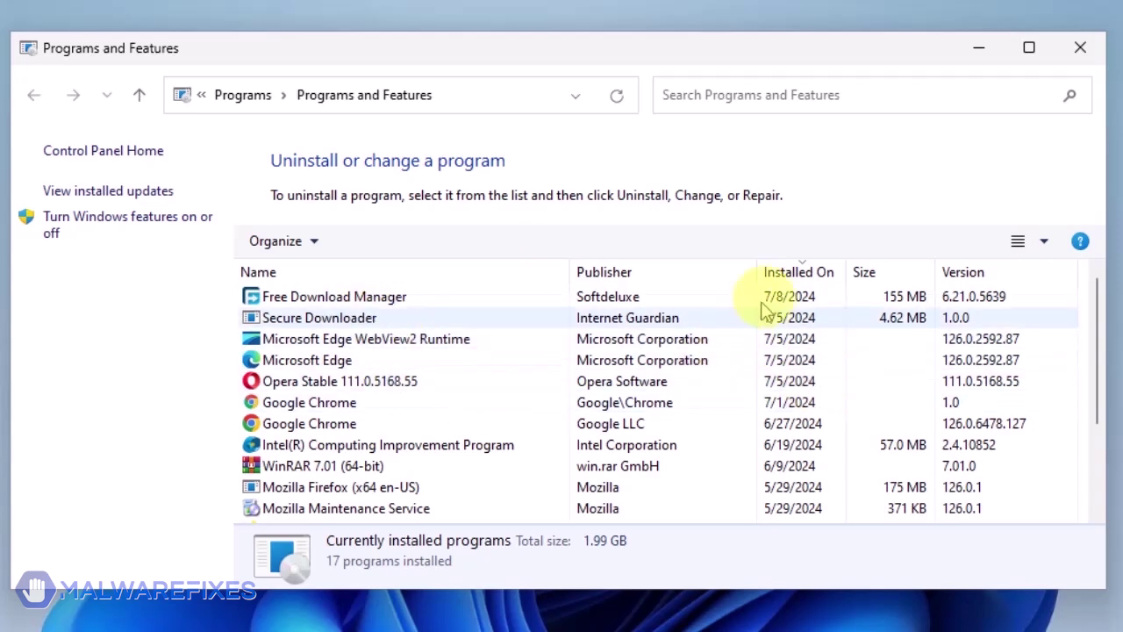
click(807, 273)
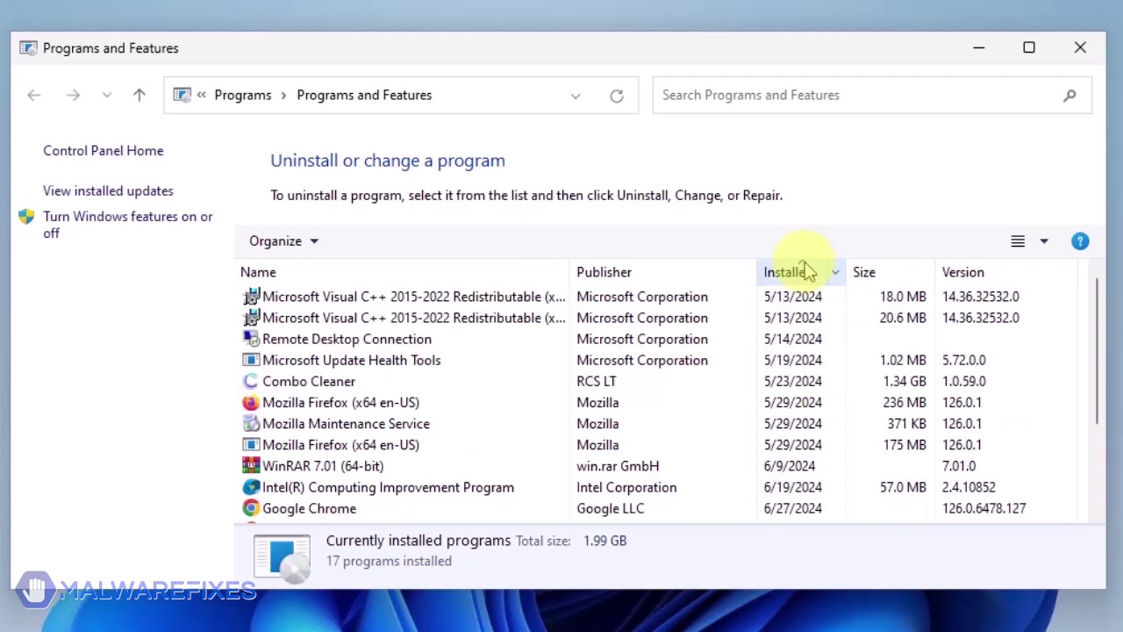
click(808, 273)
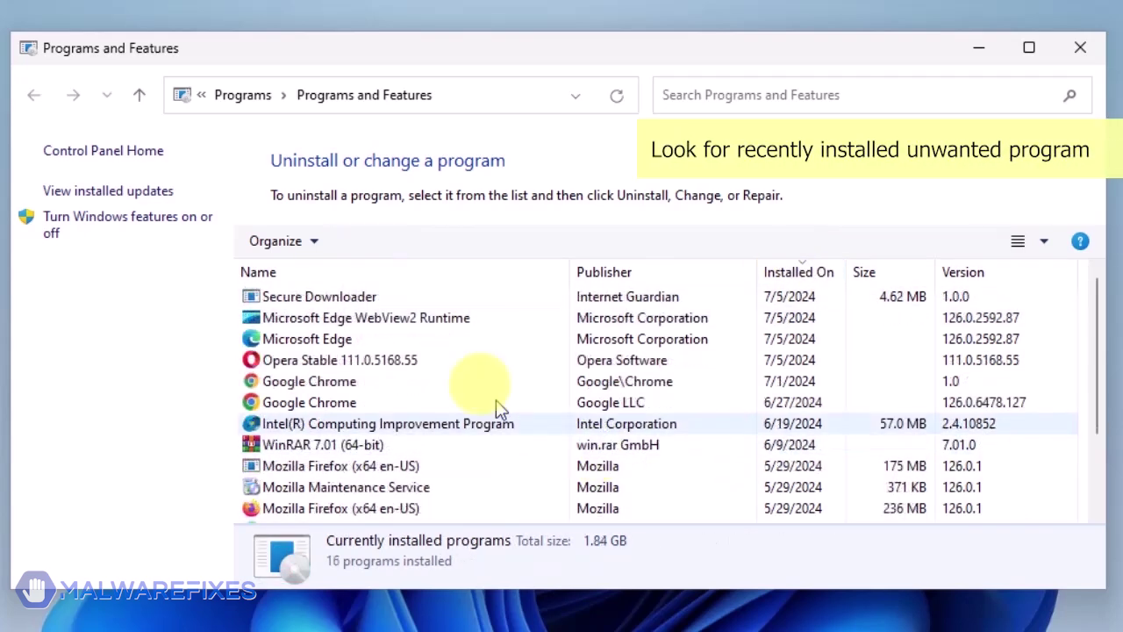
- Uninstall Secure Downloader by Internet Guardian and close Programs and Features
click(355, 298)
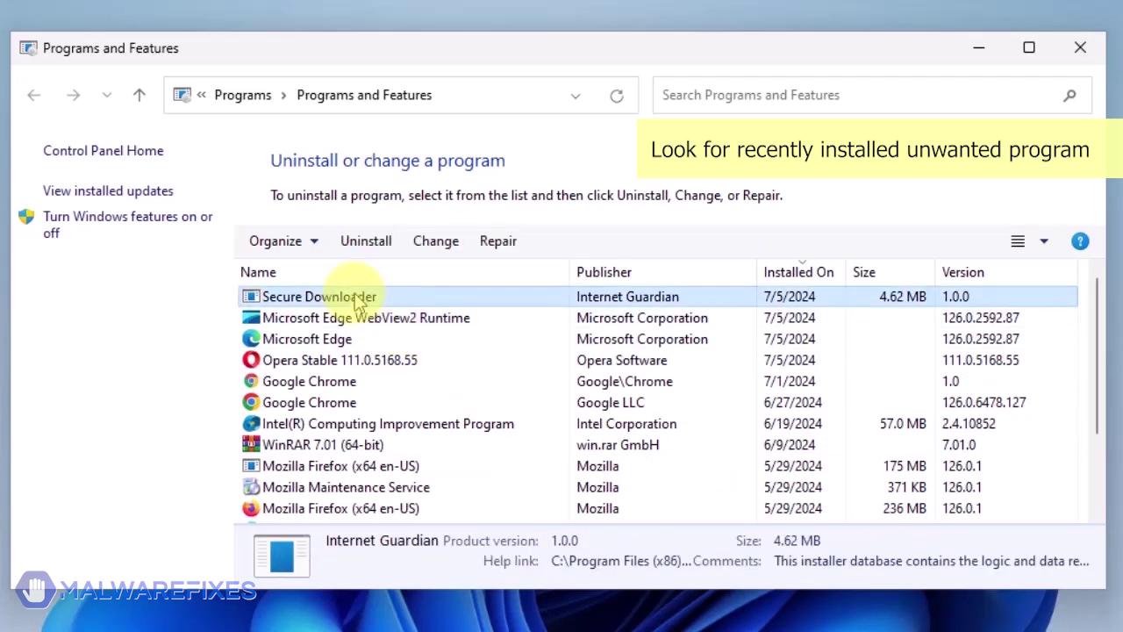
click(367, 249)
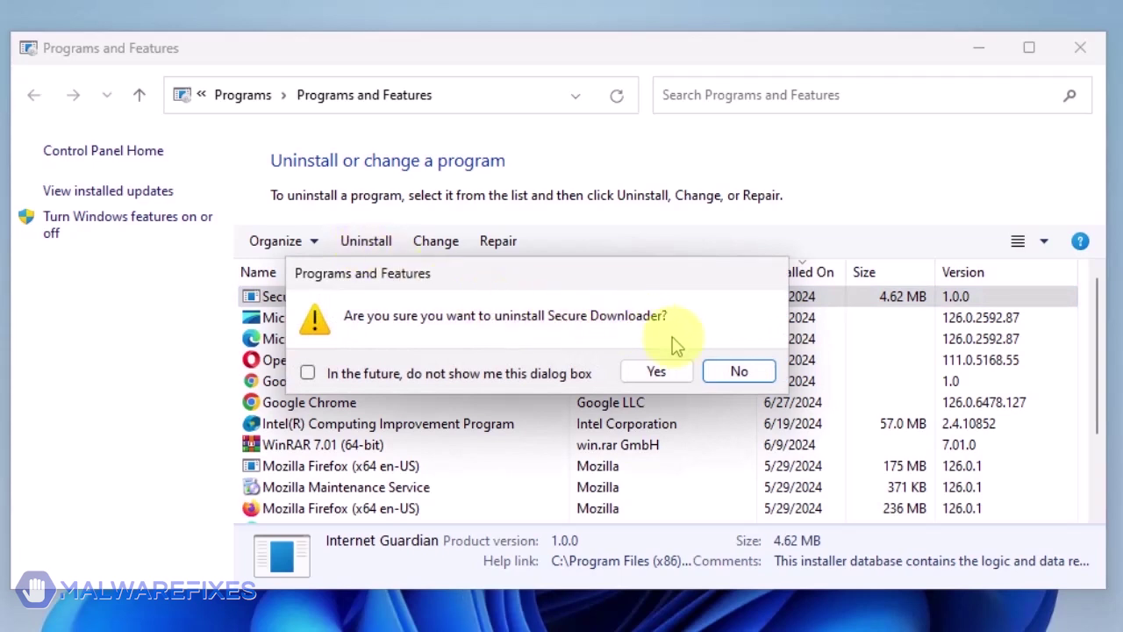
click(671, 386)
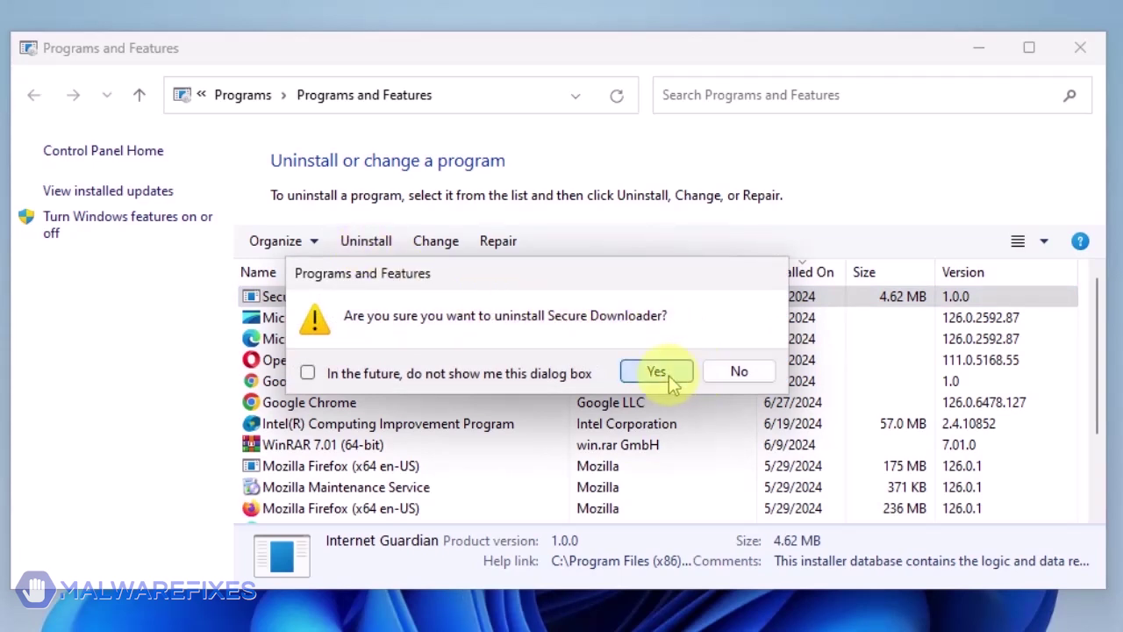
click(668, 380)
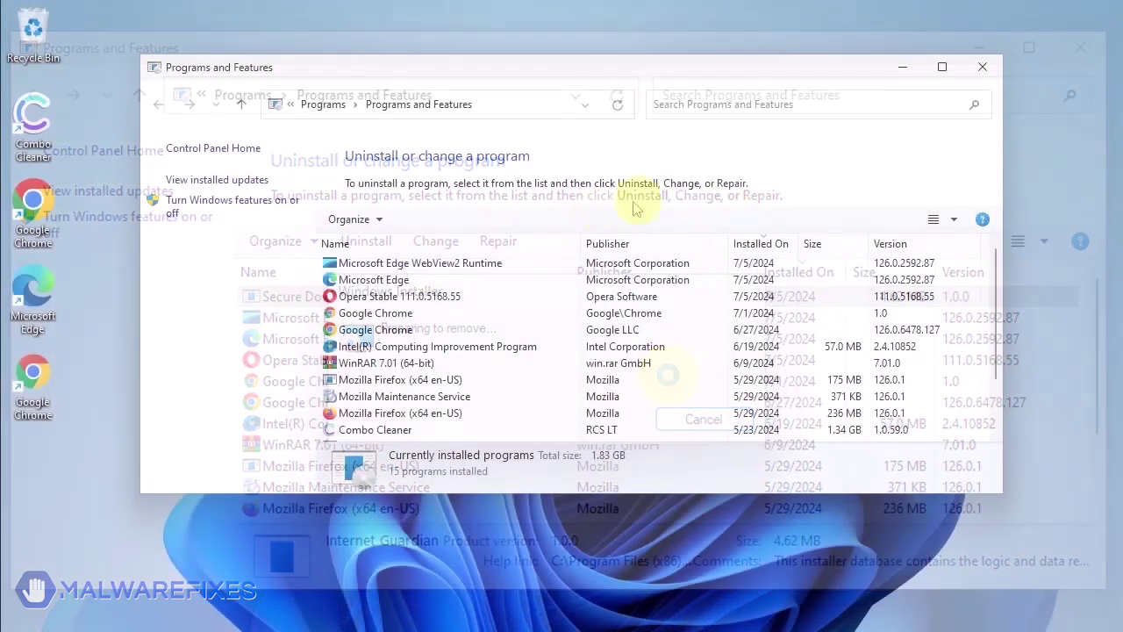
click(982, 68)
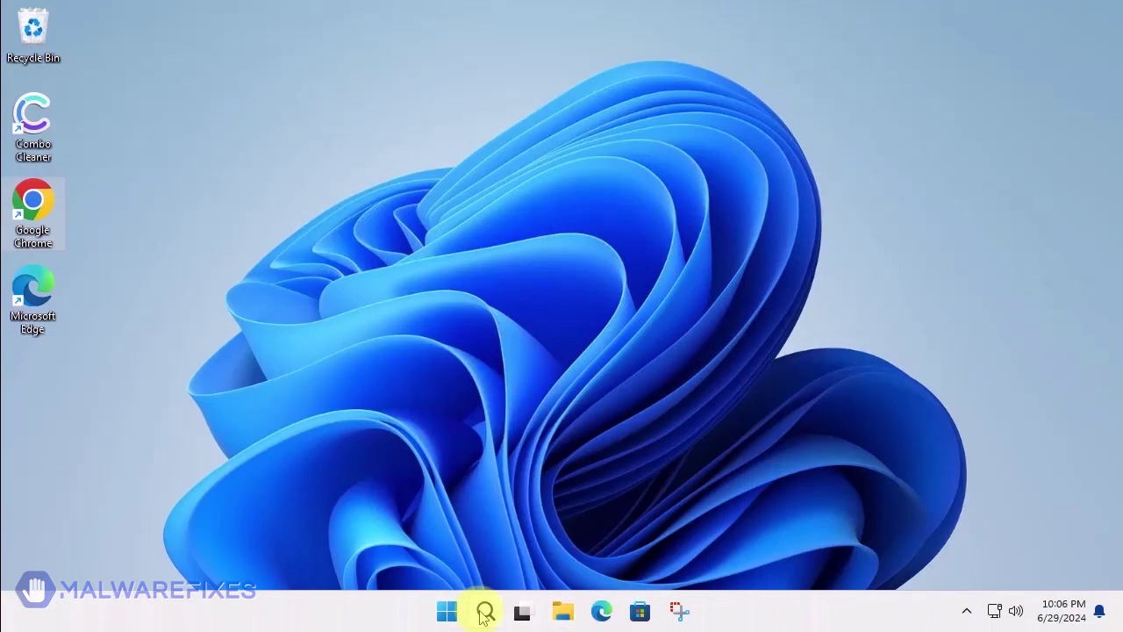
- Open Notepad through Windows search and enter the batch script that deletes the GroupPolicy and GroupPolicyUsers folders and runs gpupdate /force
click(485, 612)
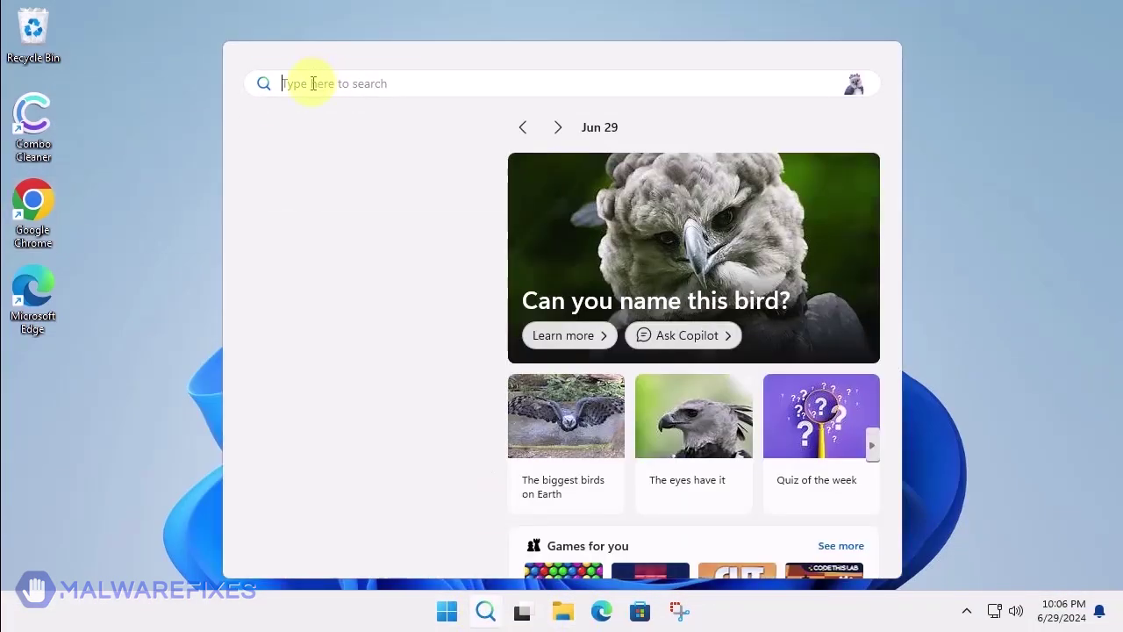
text(noteb)
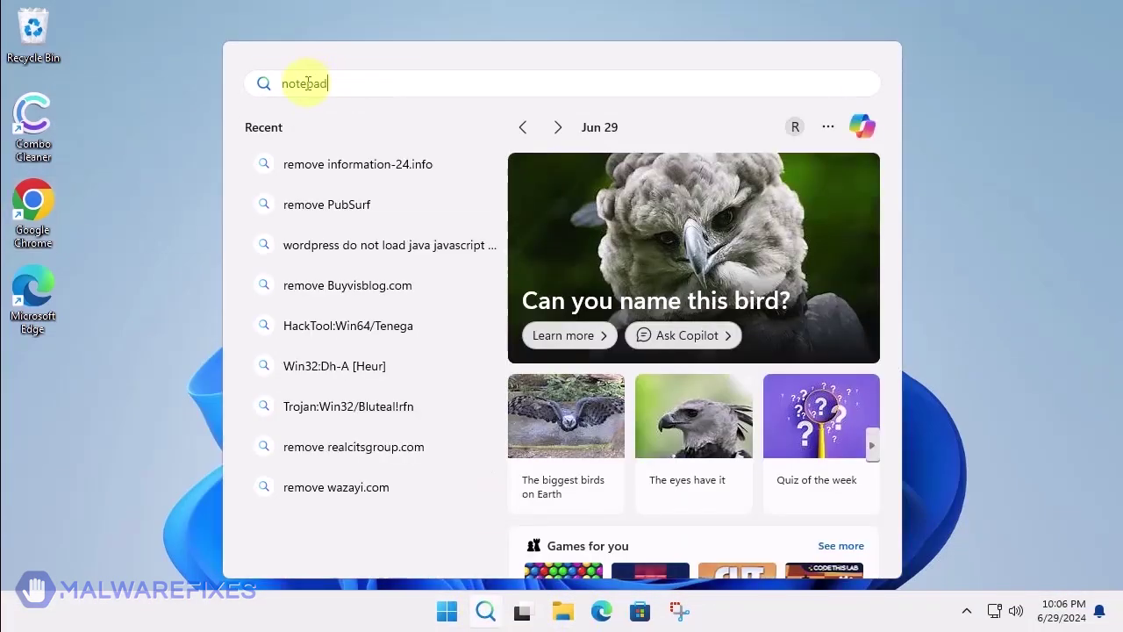
text(ad)
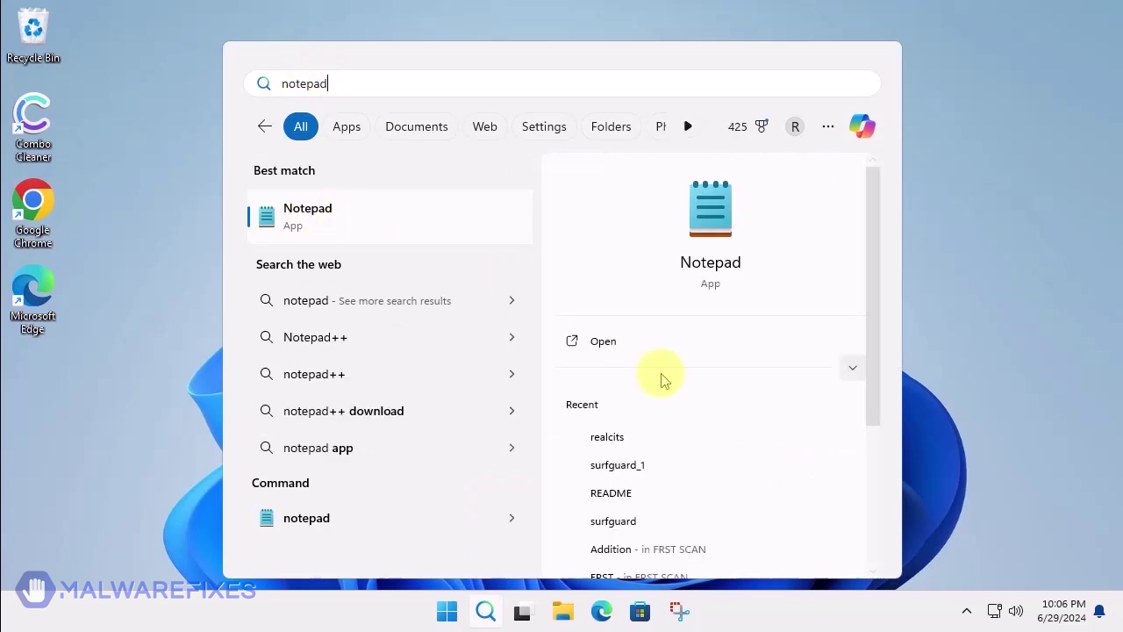
click(600, 348)
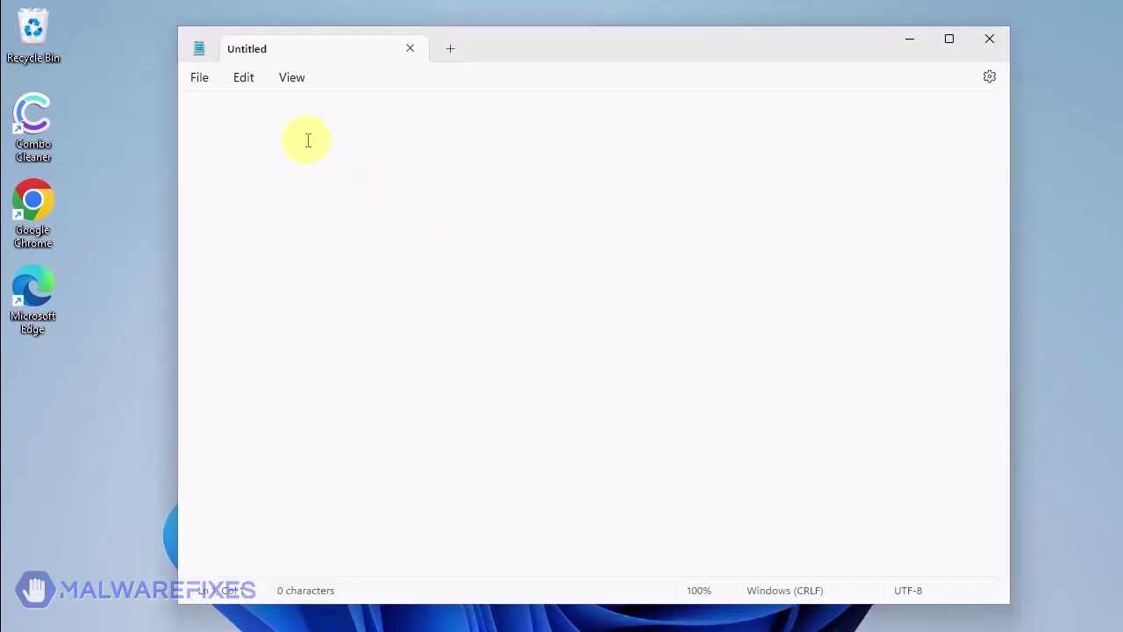
text(@echo off IF NOT EXIST %WINDIR%\System32\GroupPolicy goto next echo Deleting GroupPolicy folder... RD /S /Q "%WINDIR%\System32\GroupPolicy" || goto error echo. :next IF NOT EXIST %WINDIR%\System32\GroupPolicyUsers goto next2 echo Deleting GroupPolicyUsers folder... RD /S /Q "%WINDIR%\System32\GroupPolicyUsers" || goto error echo. :next2 gpupdate /force pause exit :error echo. echo An unexpected error has occurred. "Have opened the program as an administrator (right click, run as administrator)? echo. pause exit)
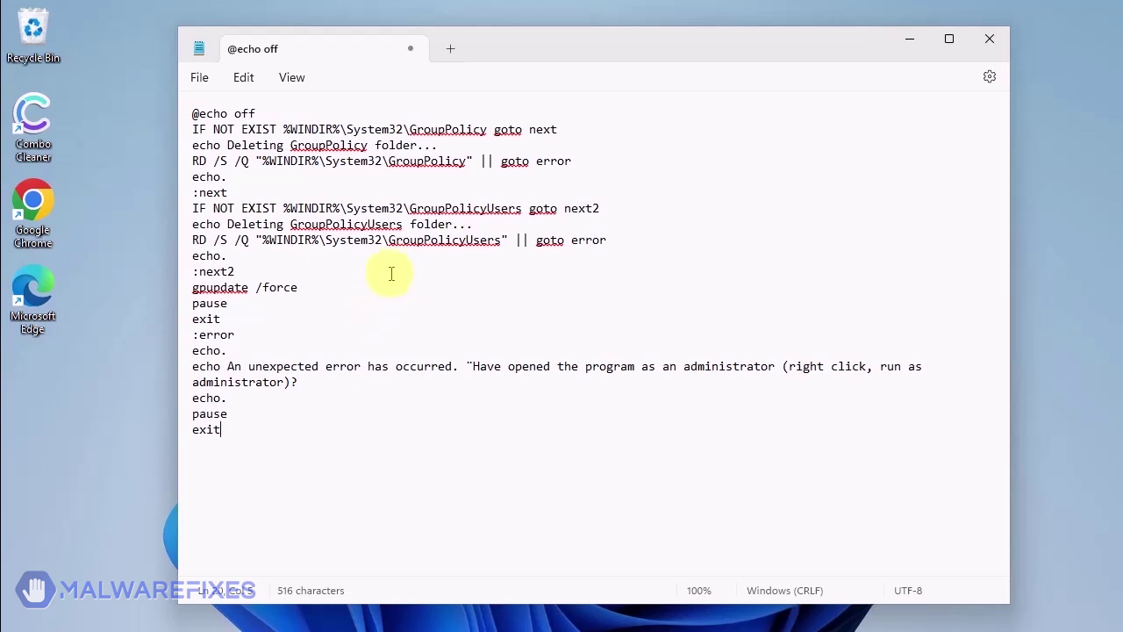
- Save the script to the Desktop as policy_remove.bat and close Notepad
click(201, 79)
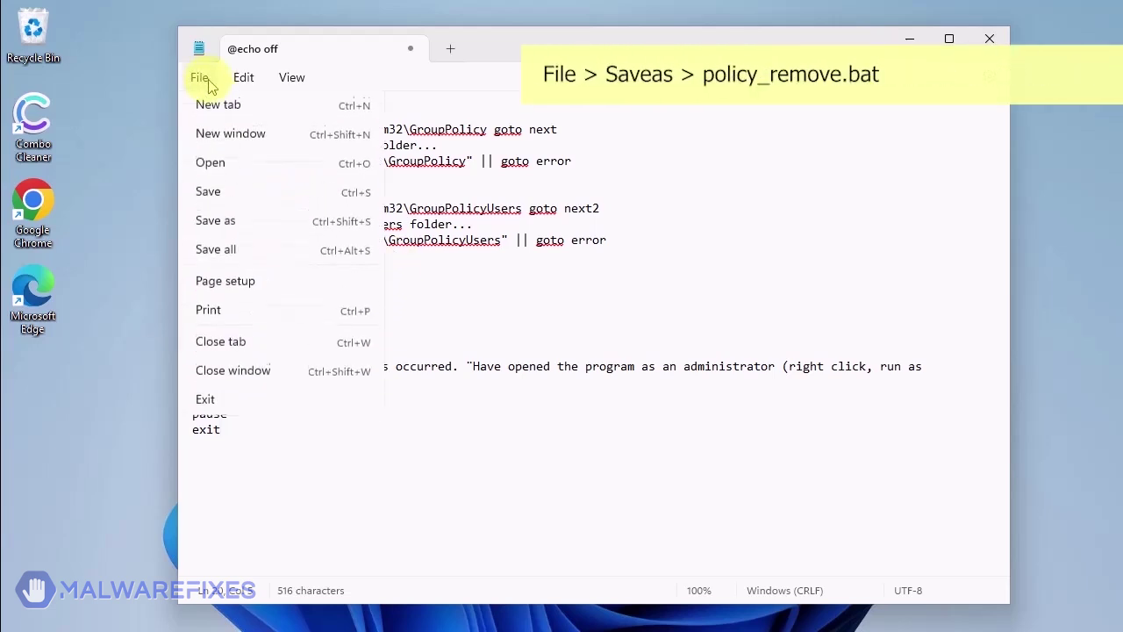
click(250, 223)
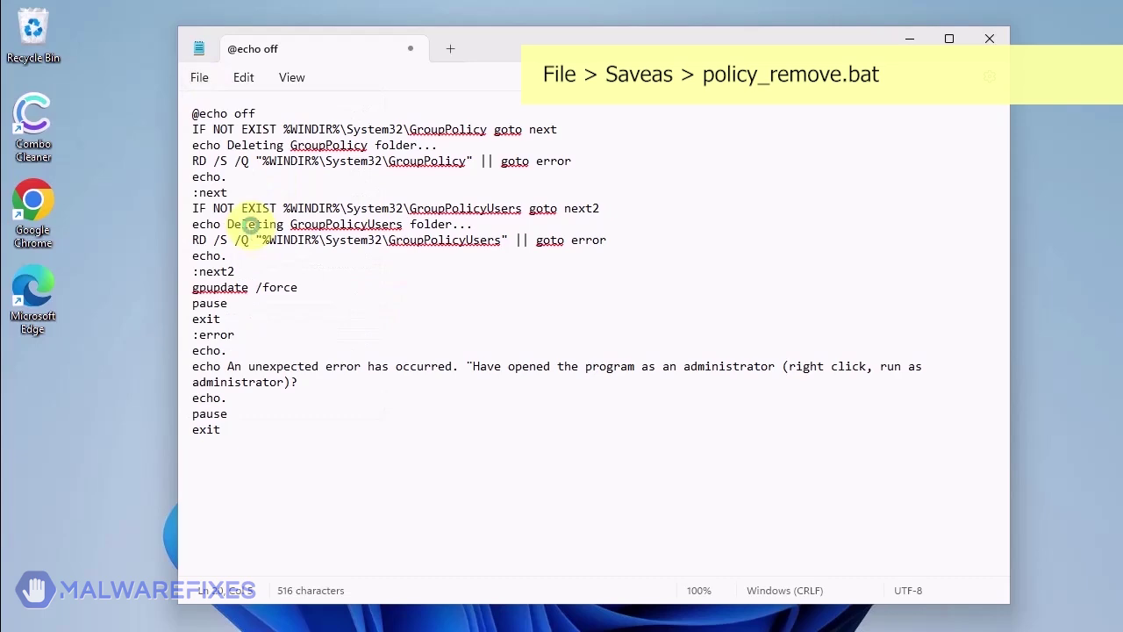
scroll(329, 307, down, 5)
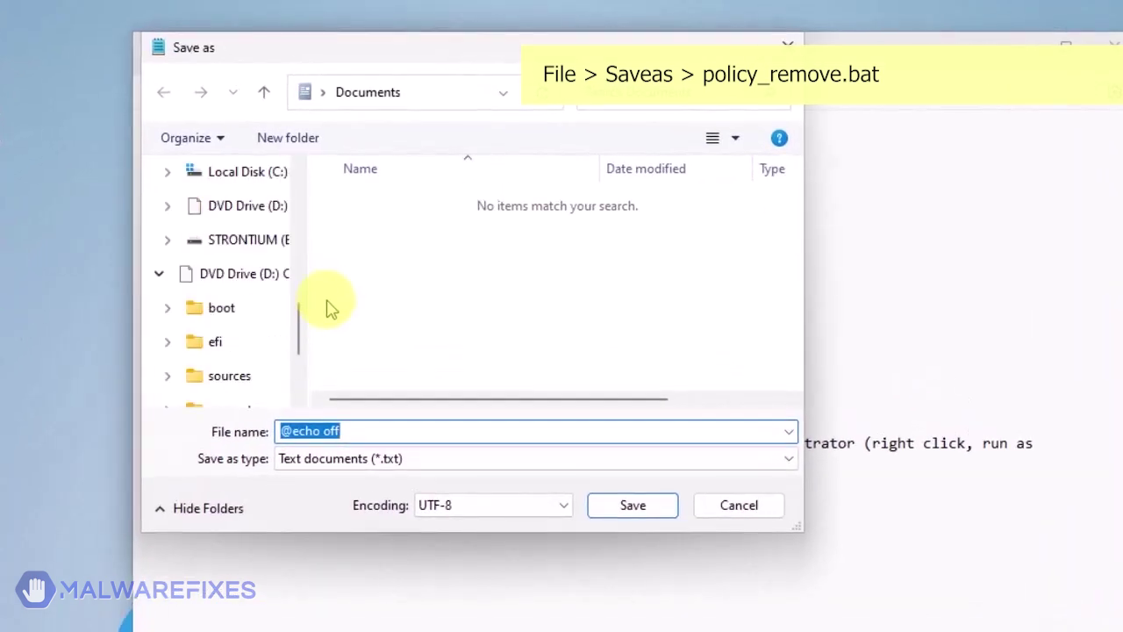
scroll(258, 271, up, 5)
click(211, 244)
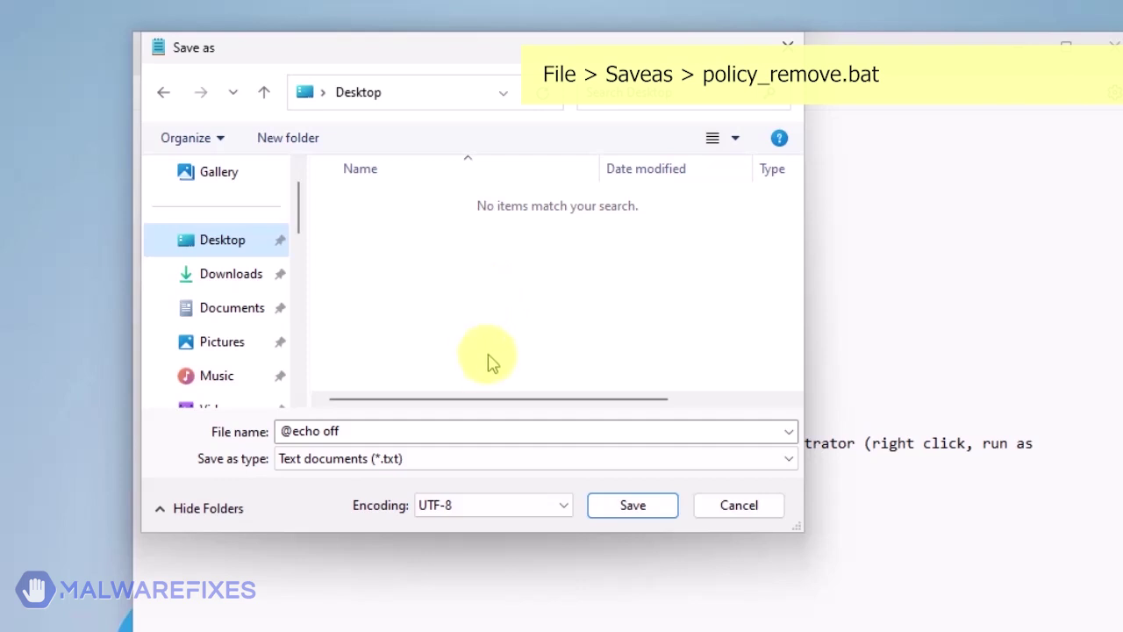
drag(372, 428, 261, 431)
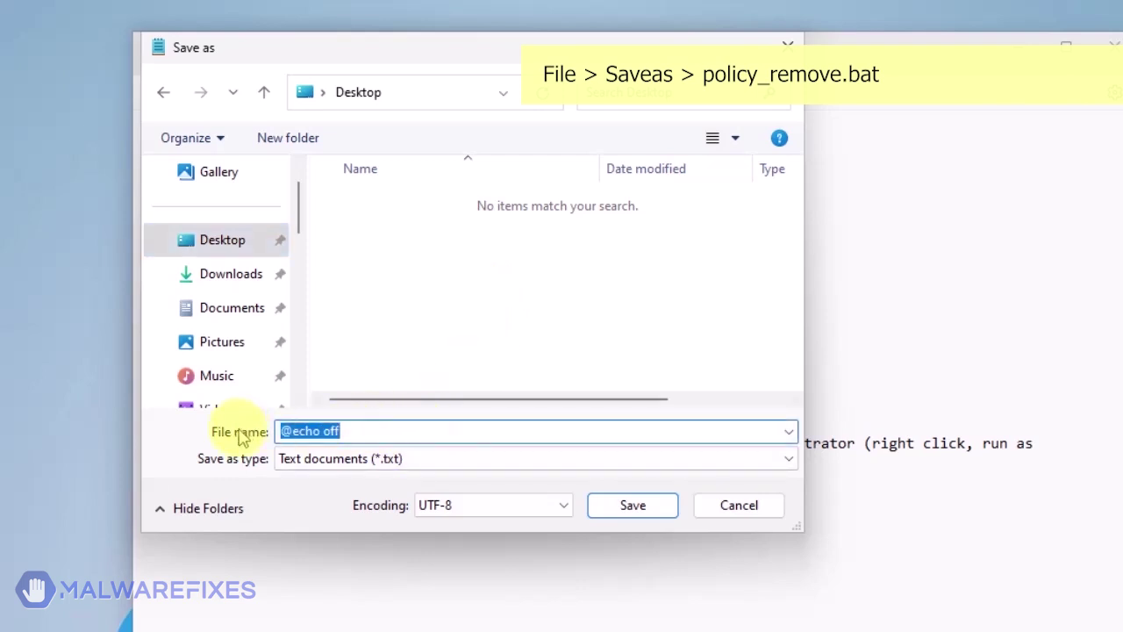
text(policy_remove.)
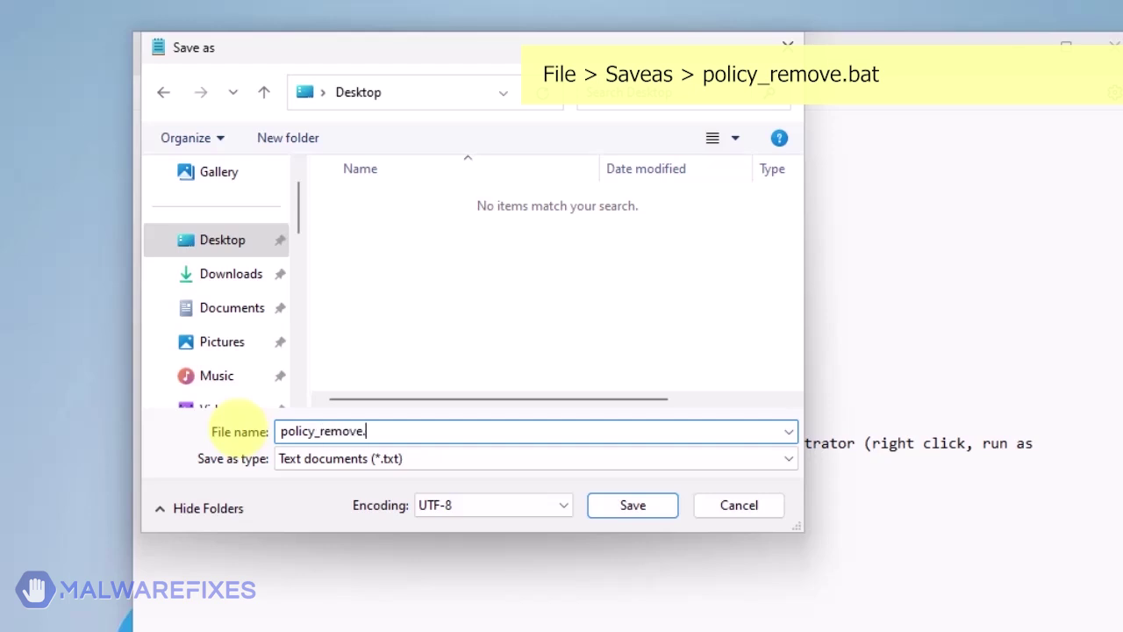
text(bat)
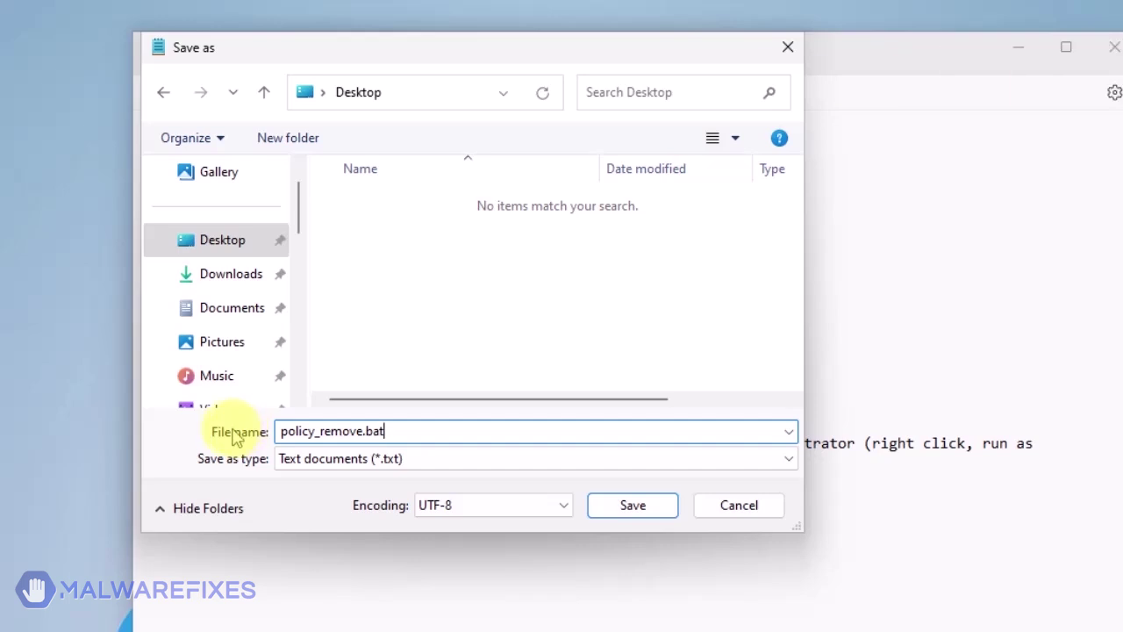
click(627, 506)
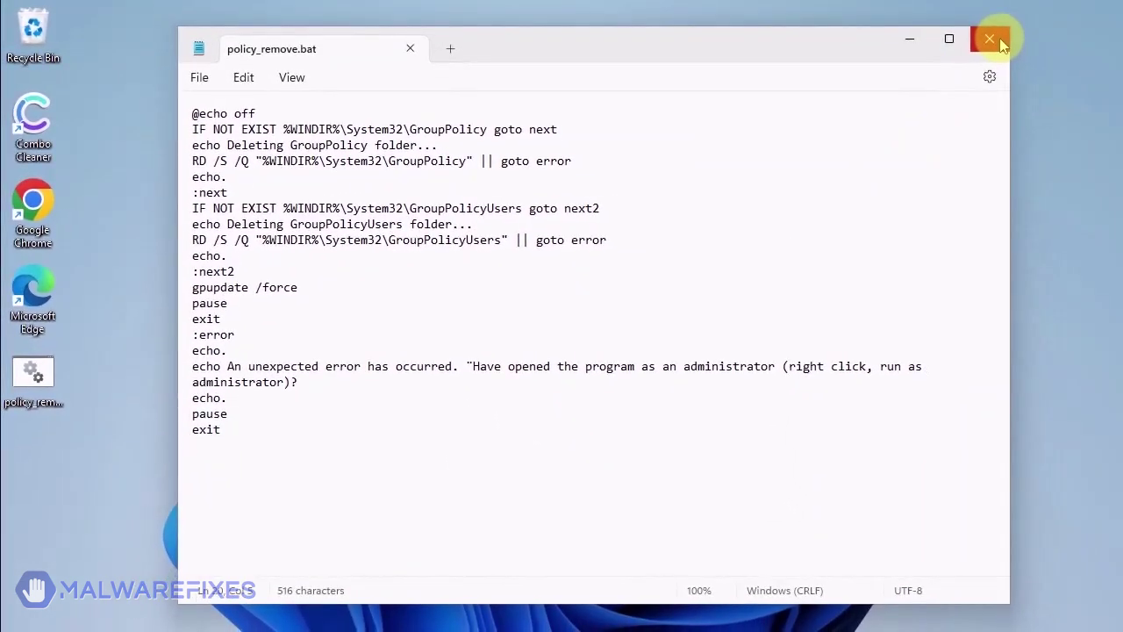
click(992, 40)
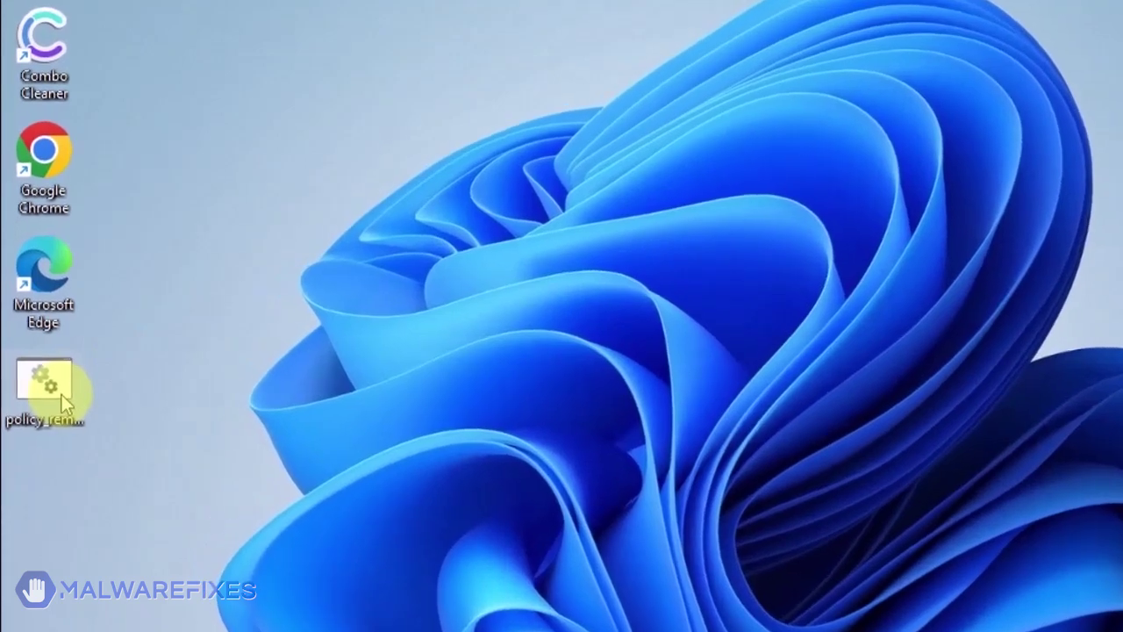
- Run policy_remove.bat from the desktop as administrator, allow it to make changes, and dismiss its command window once it finishes
right_click(61, 394)
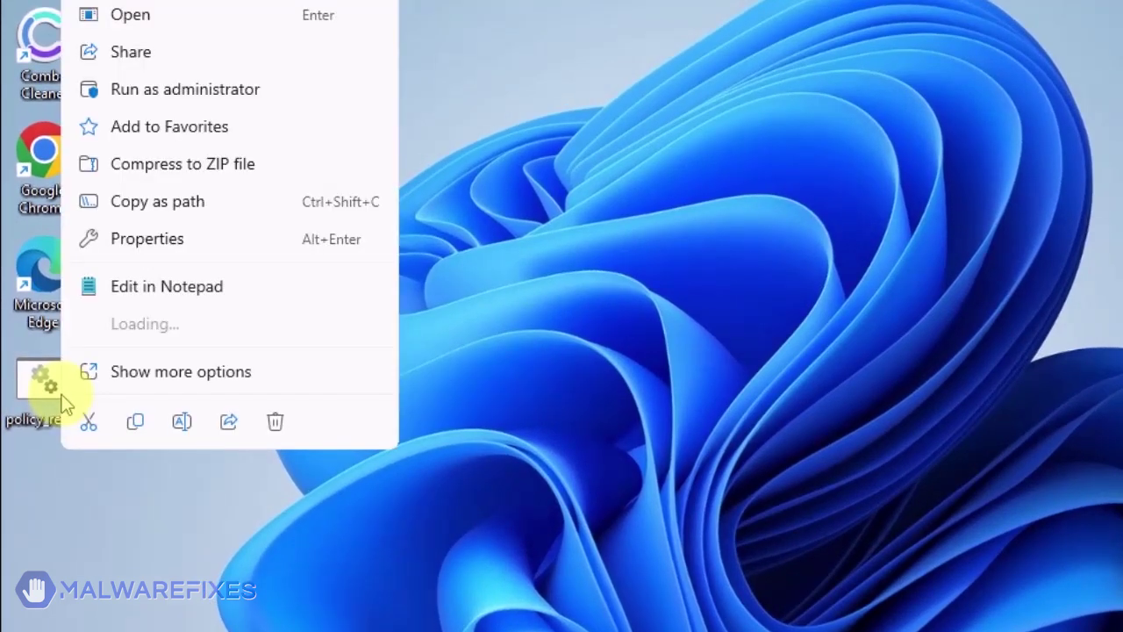
click(140, 95)
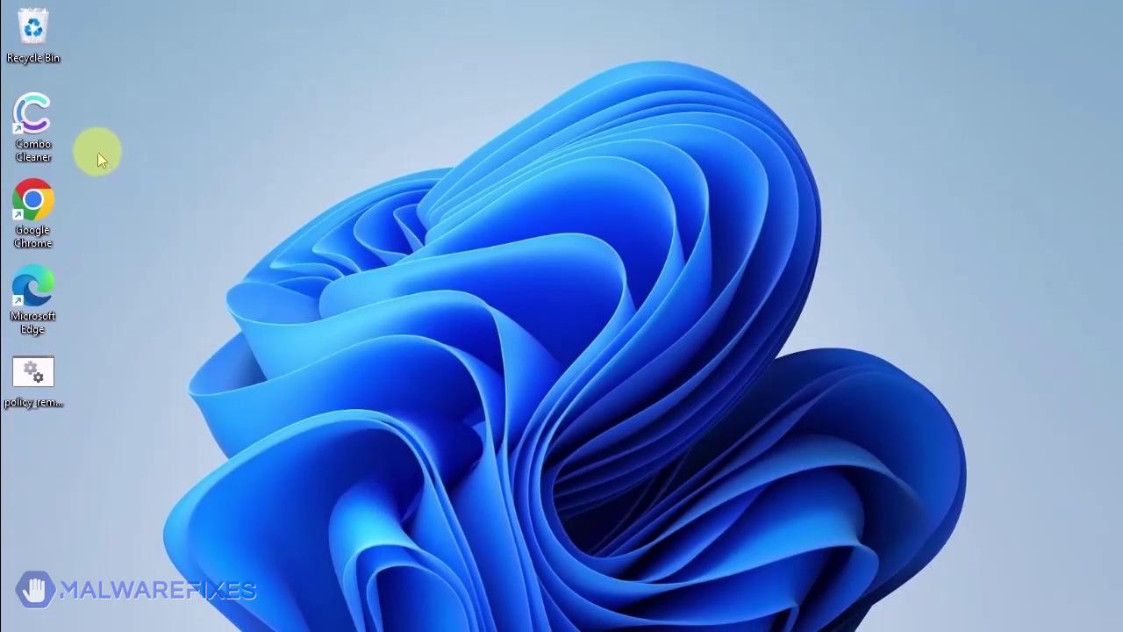
mouse_move(669, 614)
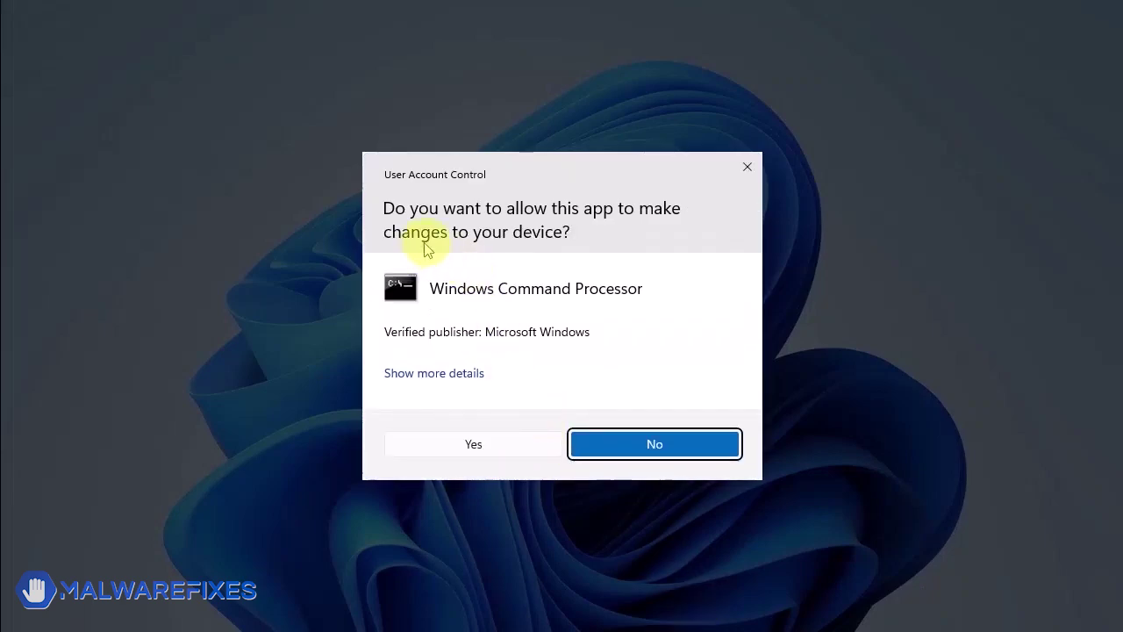
click(488, 451)
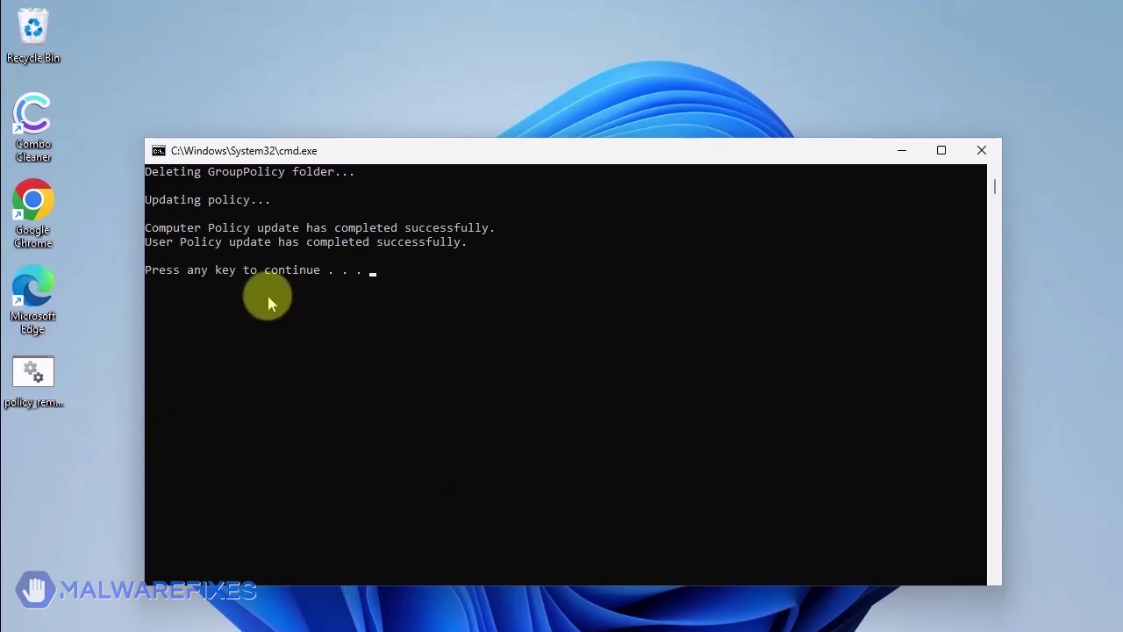
key(Return)
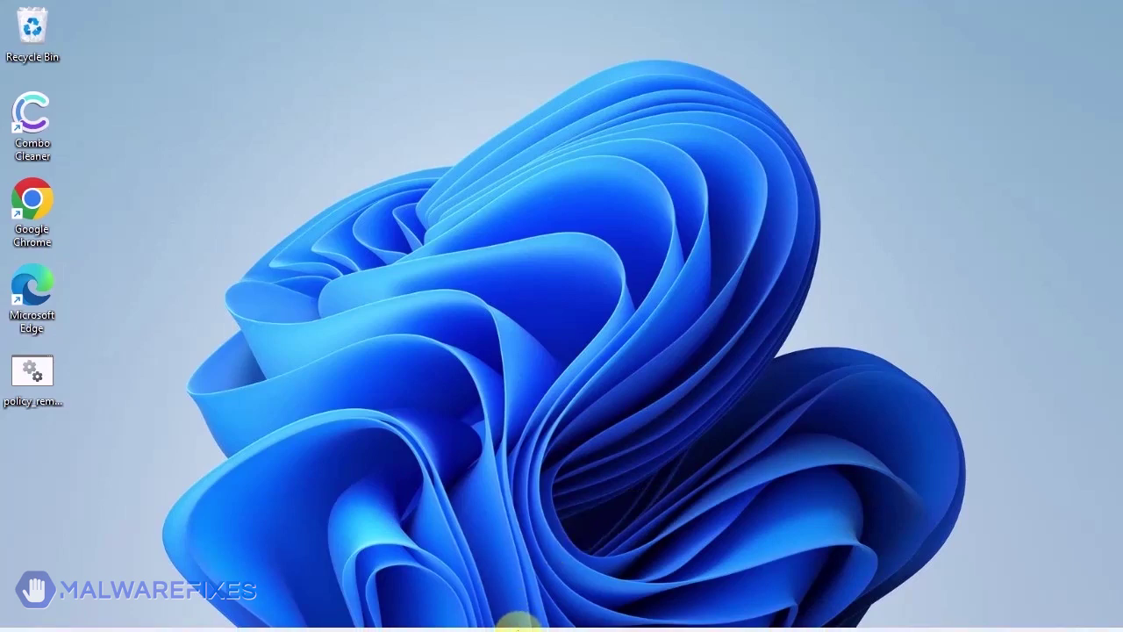
- Find regedit through Windows search, open Registry Editor and allow it to make changes
click(483, 610)
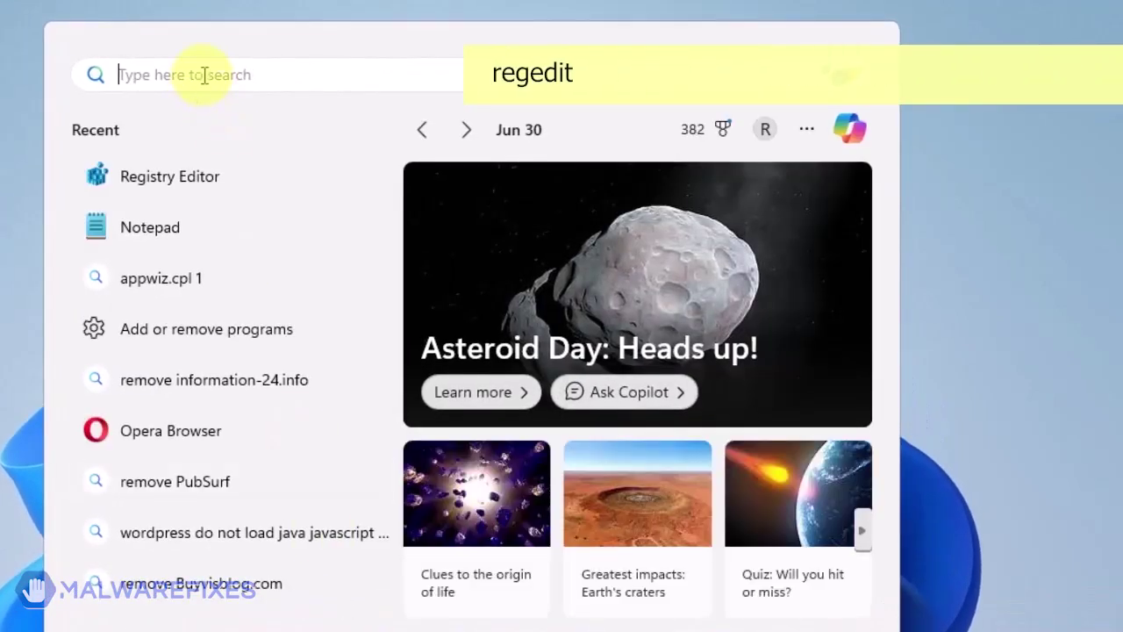
text(regedi)
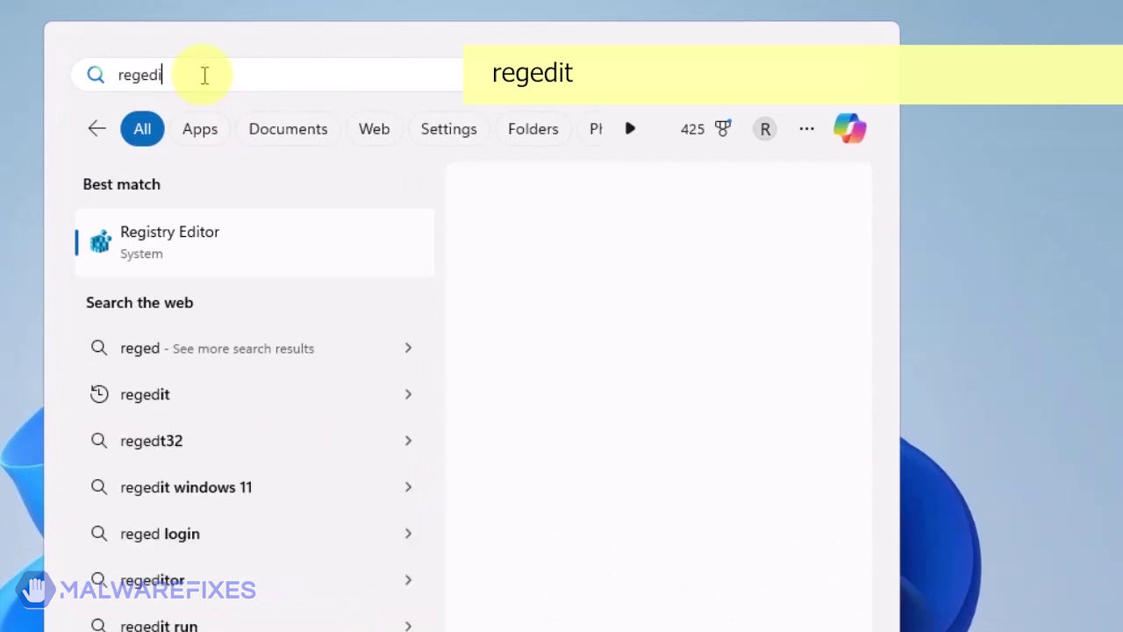
text(t)
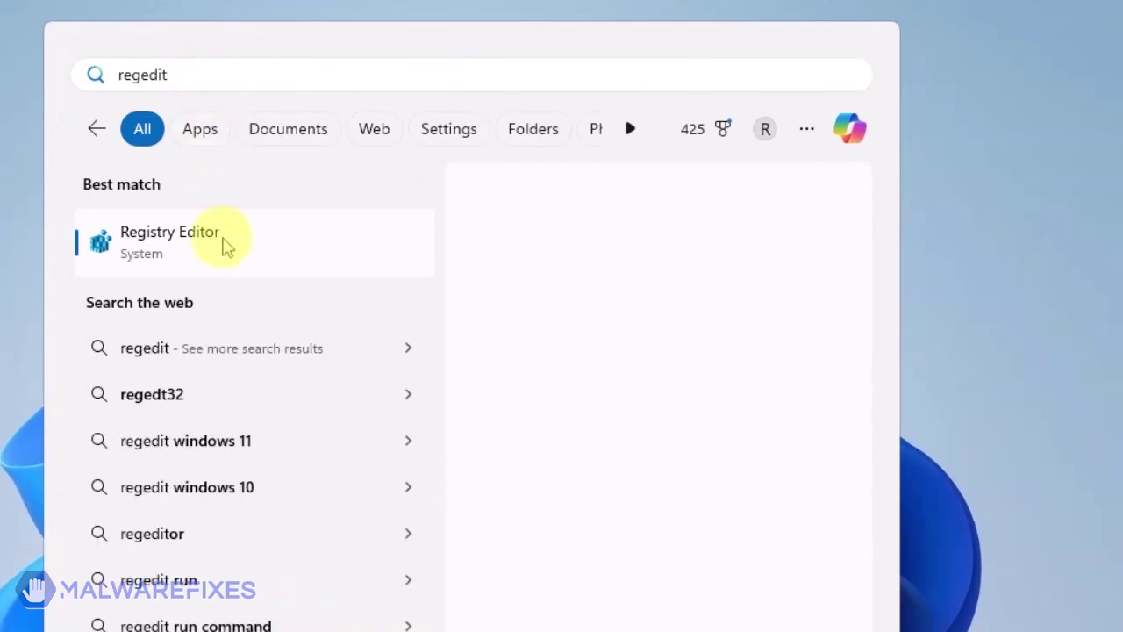
click(225, 246)
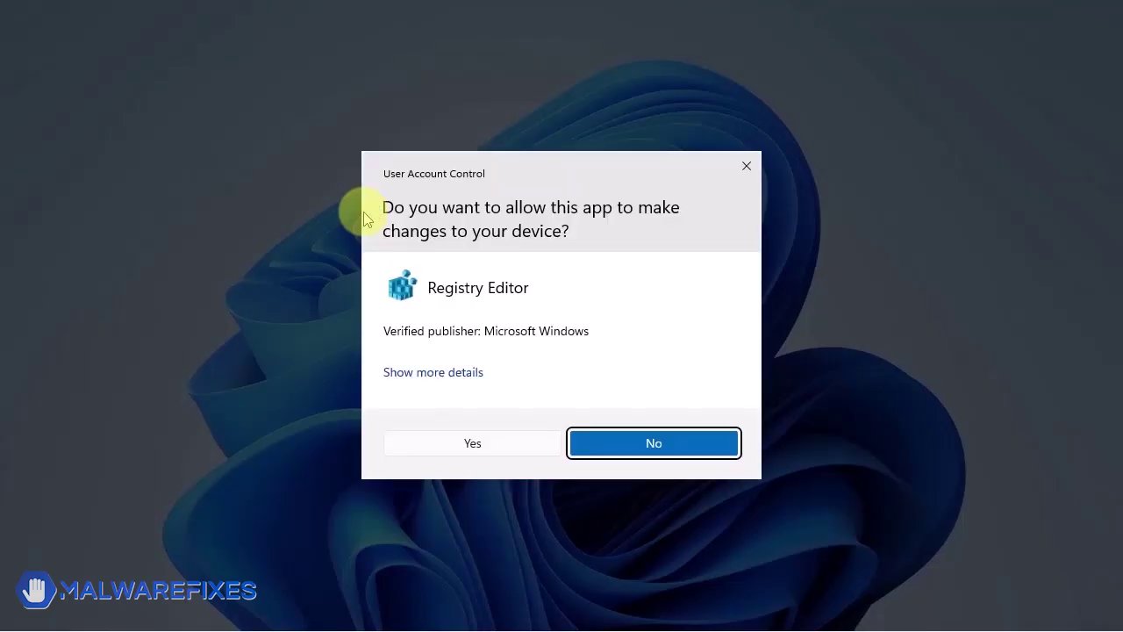
click(479, 441)
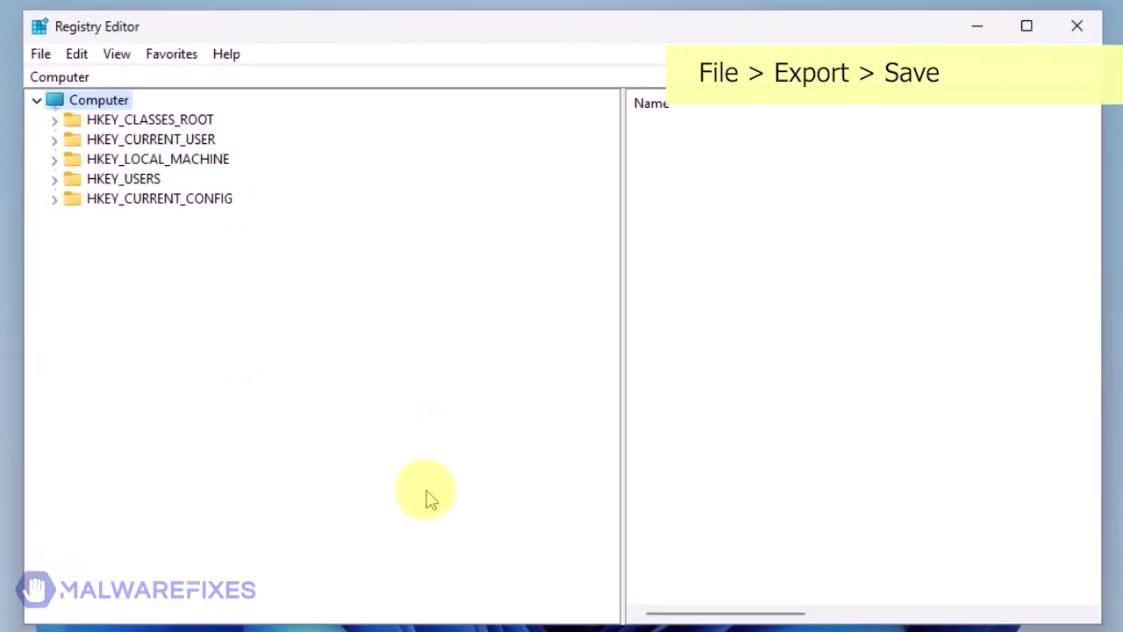
- Export the entire registry to the Documents folder as reg-backup, with the export range set to All
click(40, 55)
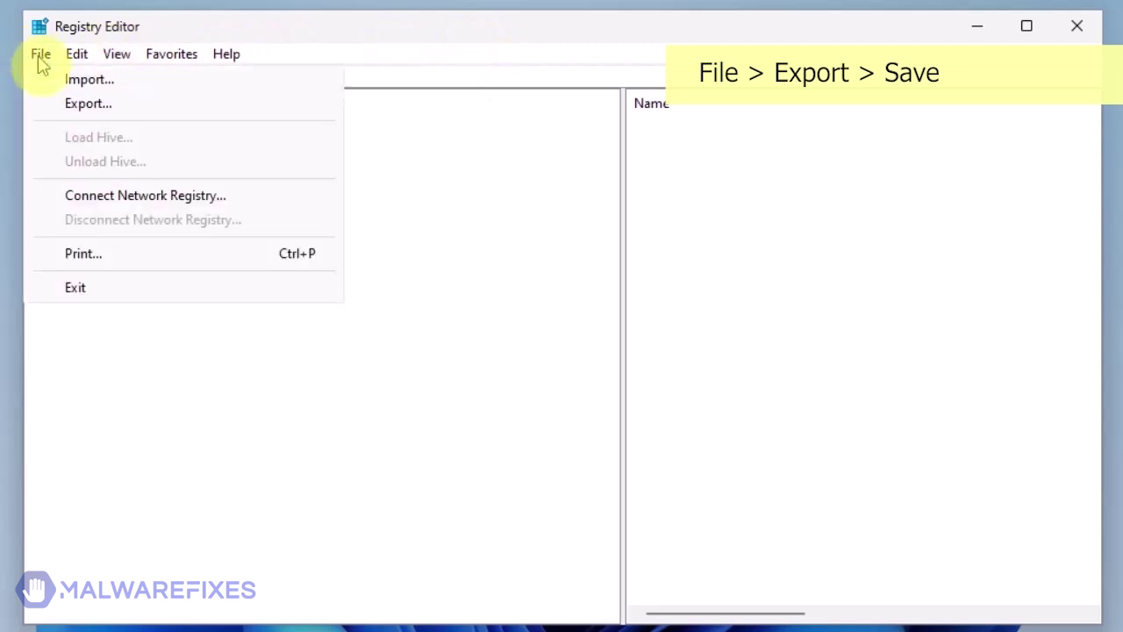
click(75, 103)
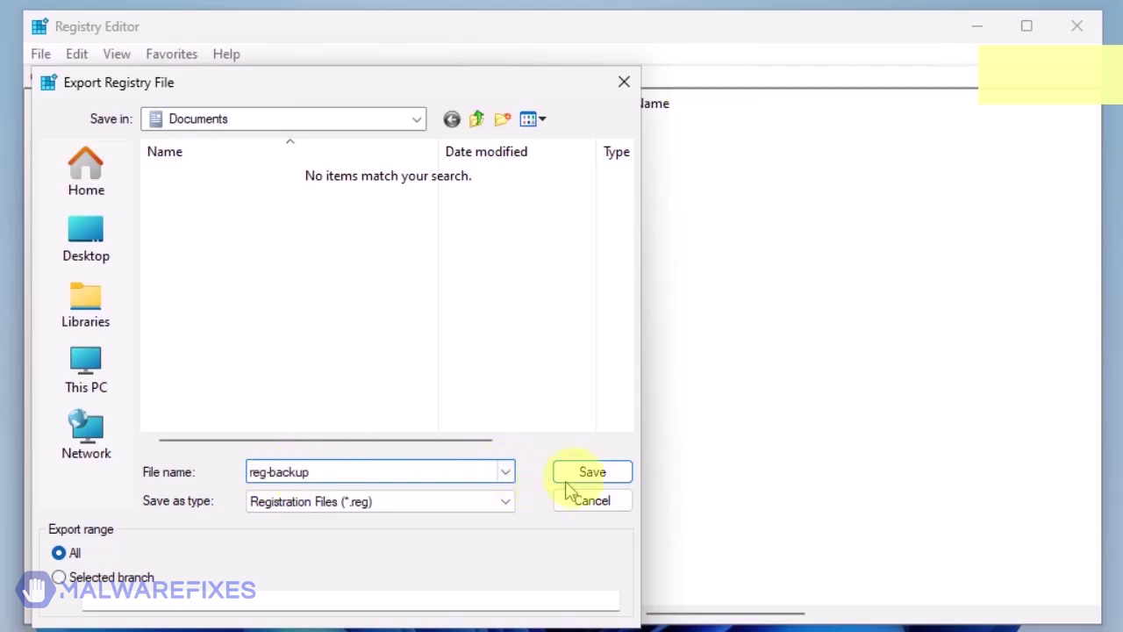
click(594, 475)
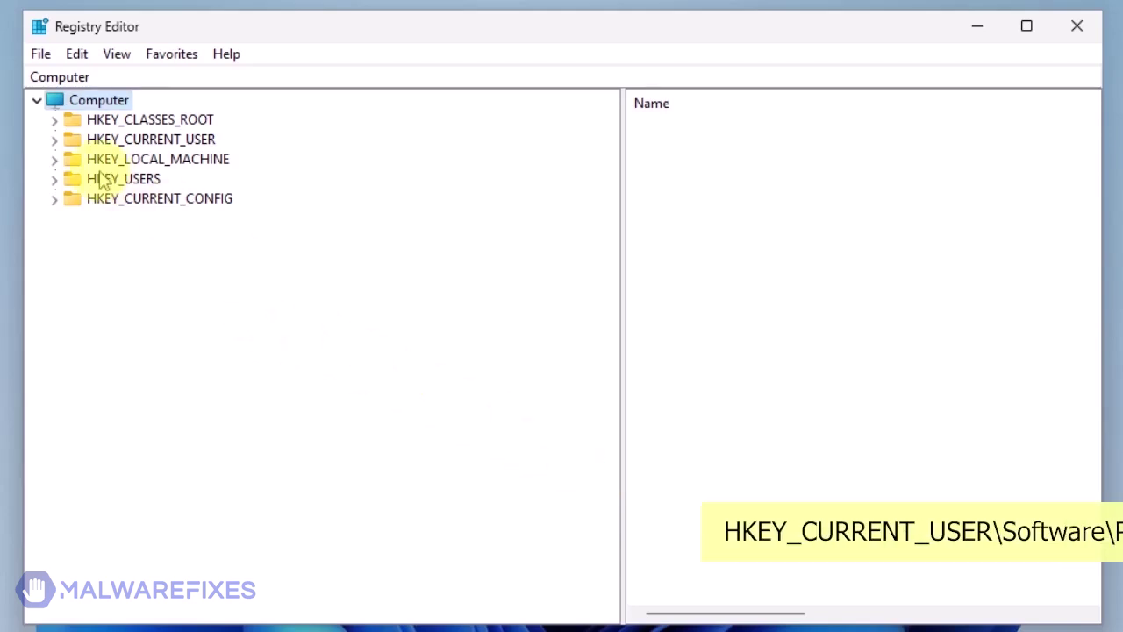
- Delete the Chrome key under HKEY_CURRENT_USER\Software\Policies\Google, confirming the permanent deletion
click(54, 139)
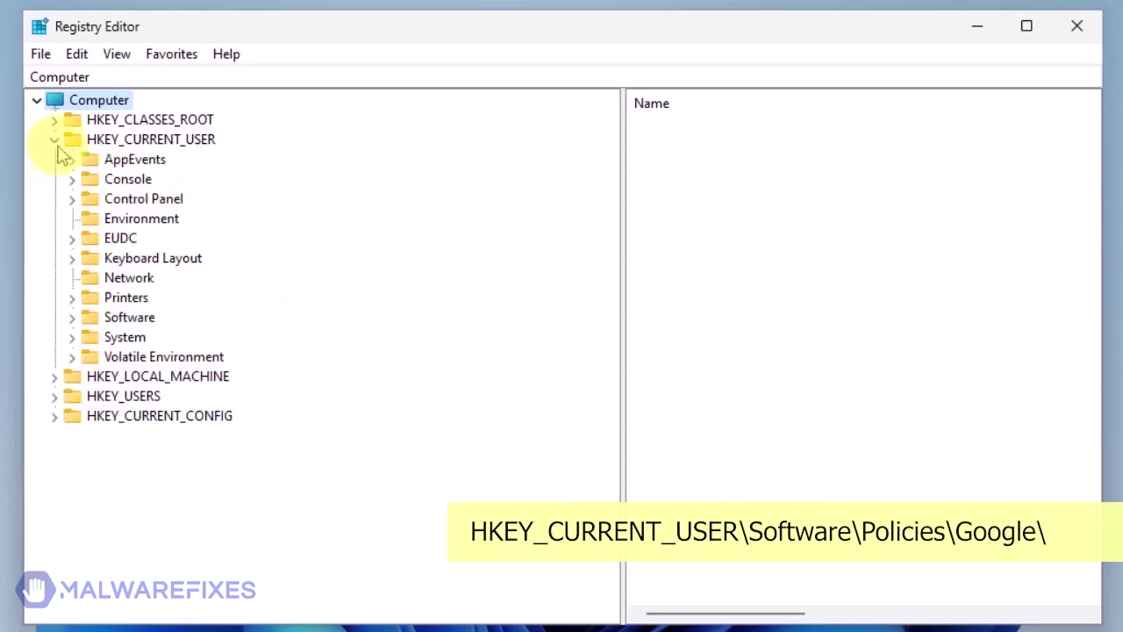
click(73, 319)
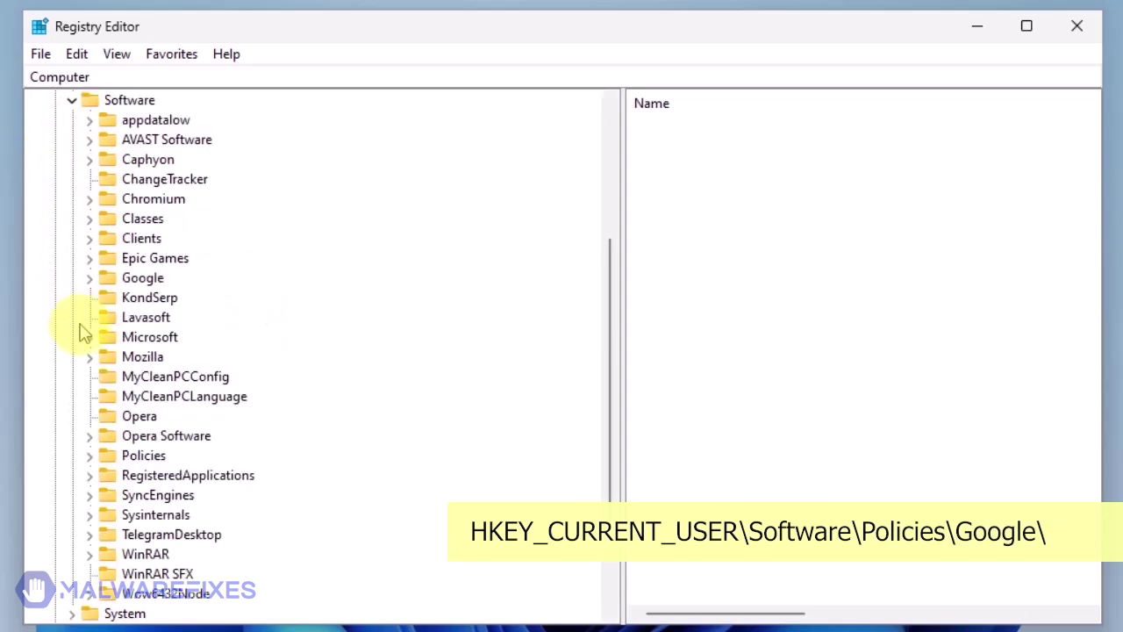
click(89, 456)
click(106, 475)
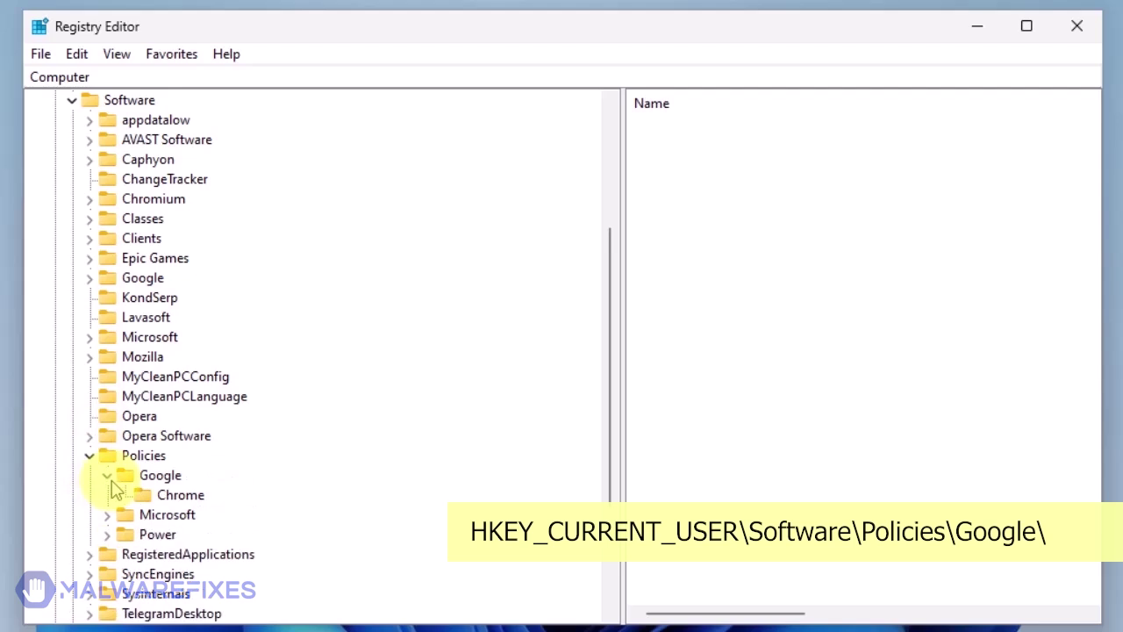
right_click(178, 497)
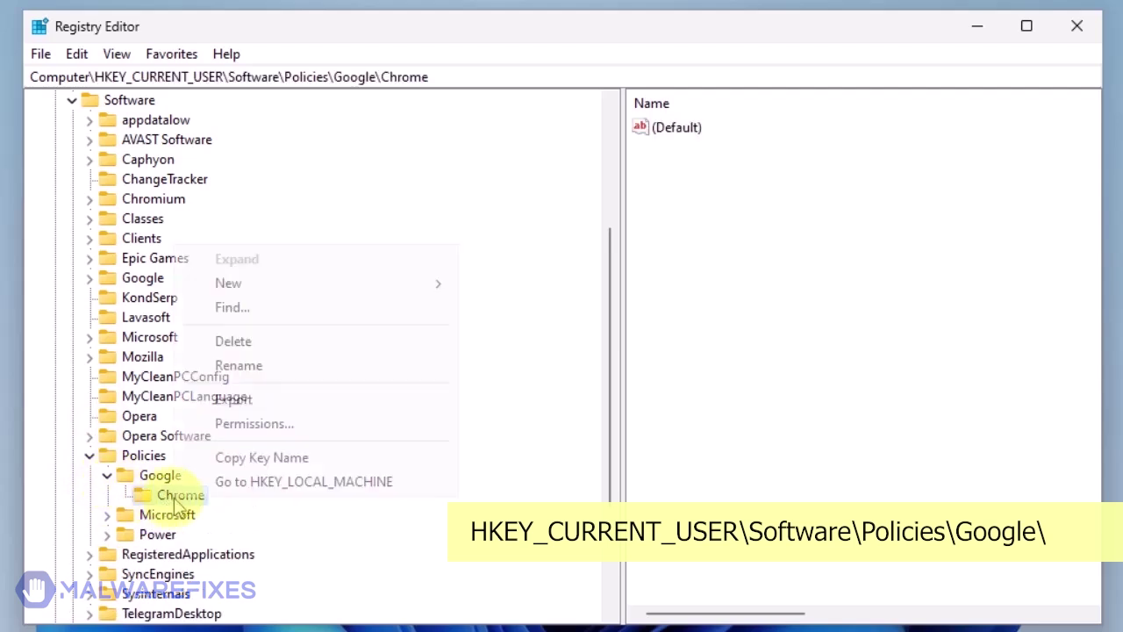
click(247, 347)
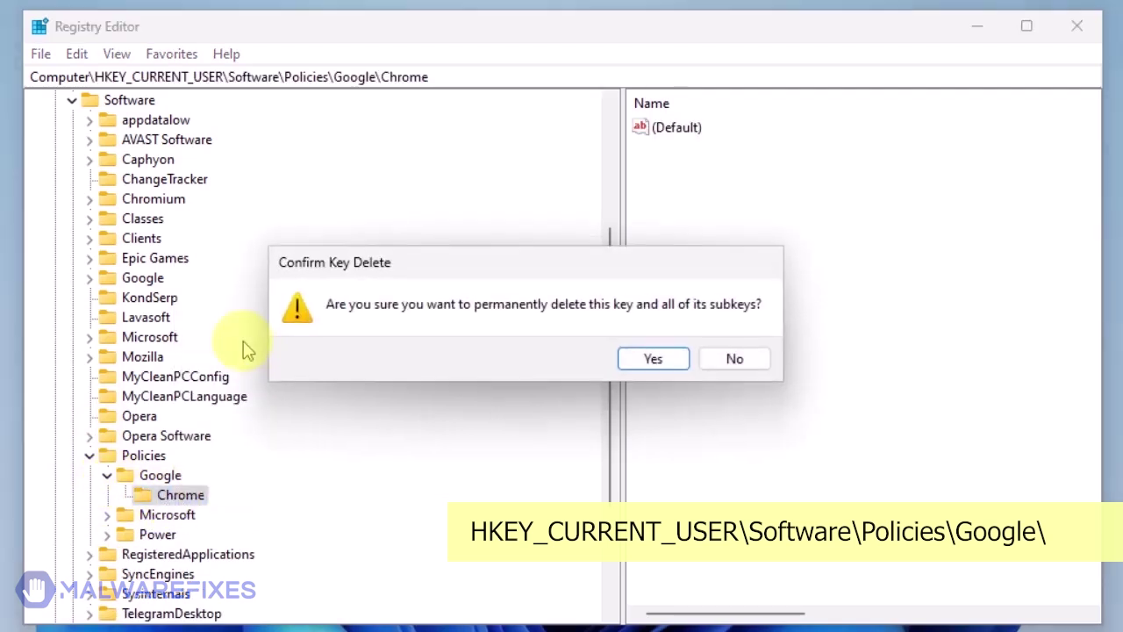
click(654, 361)
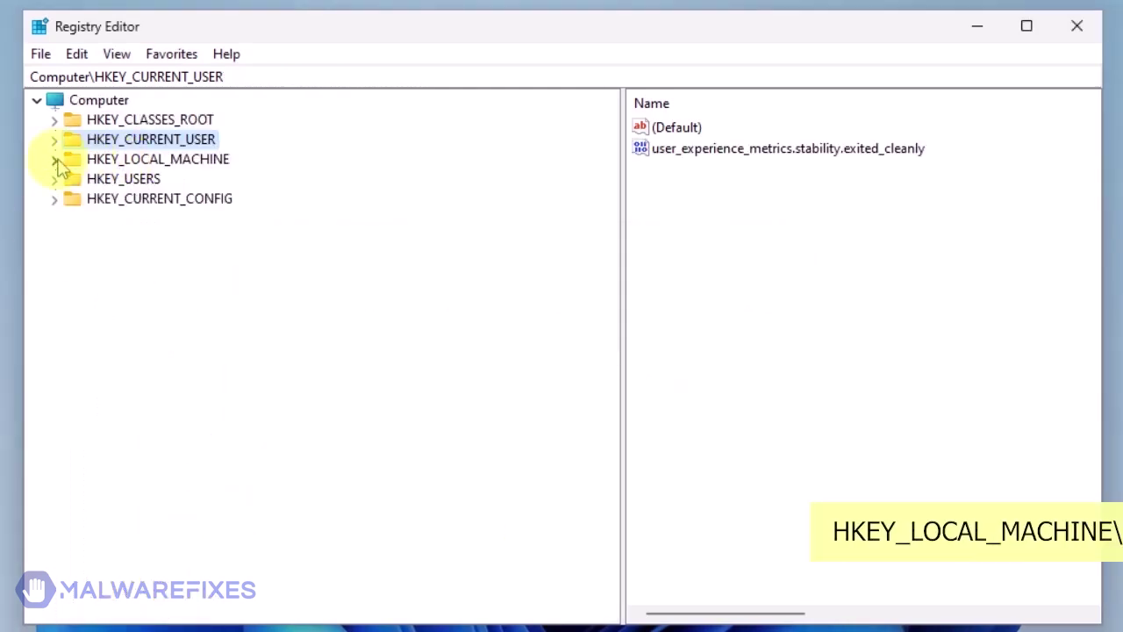
- Delete the Chrome key under HKEY_LOCAL_MACHINE\SOFTWARE\Policies\Google, confirming the permanent deletion
click(54, 159)
click(71, 256)
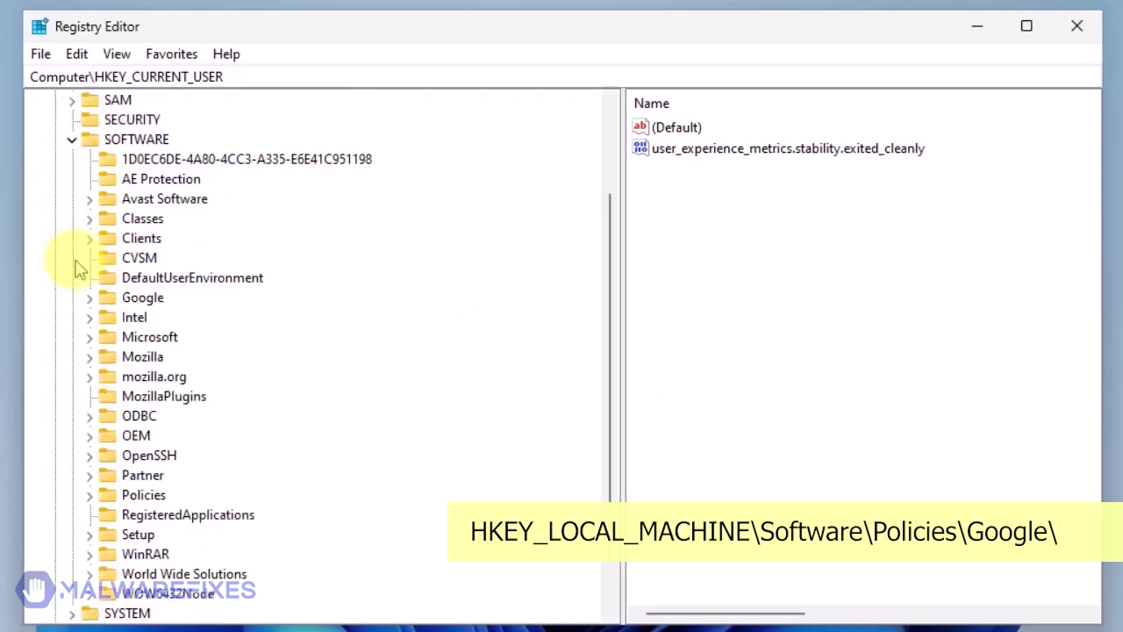
click(89, 495)
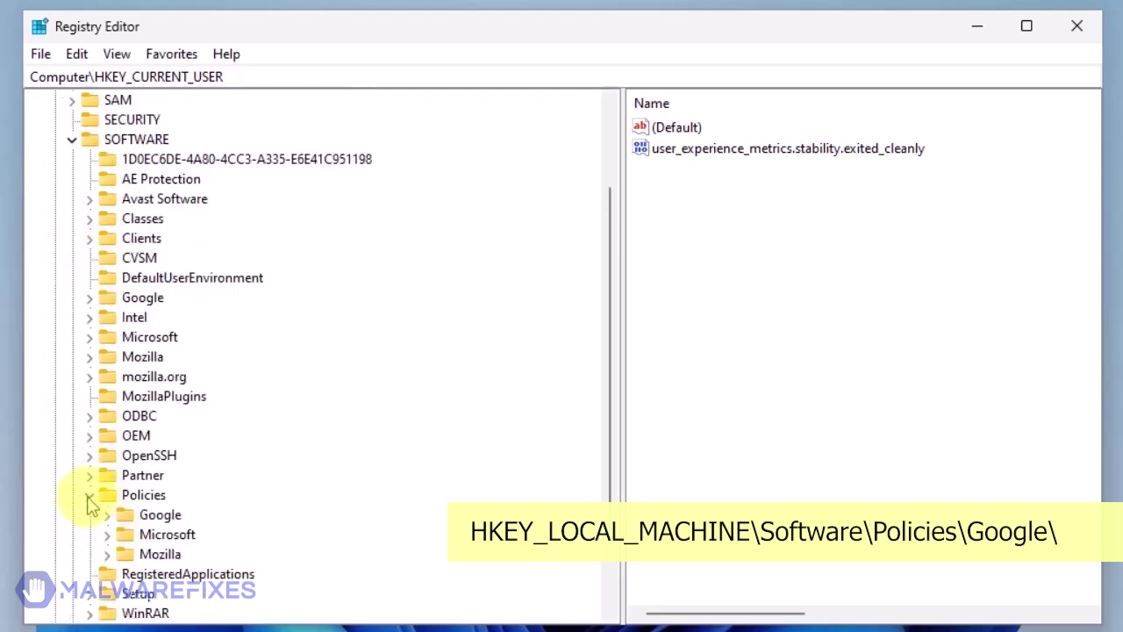
click(106, 515)
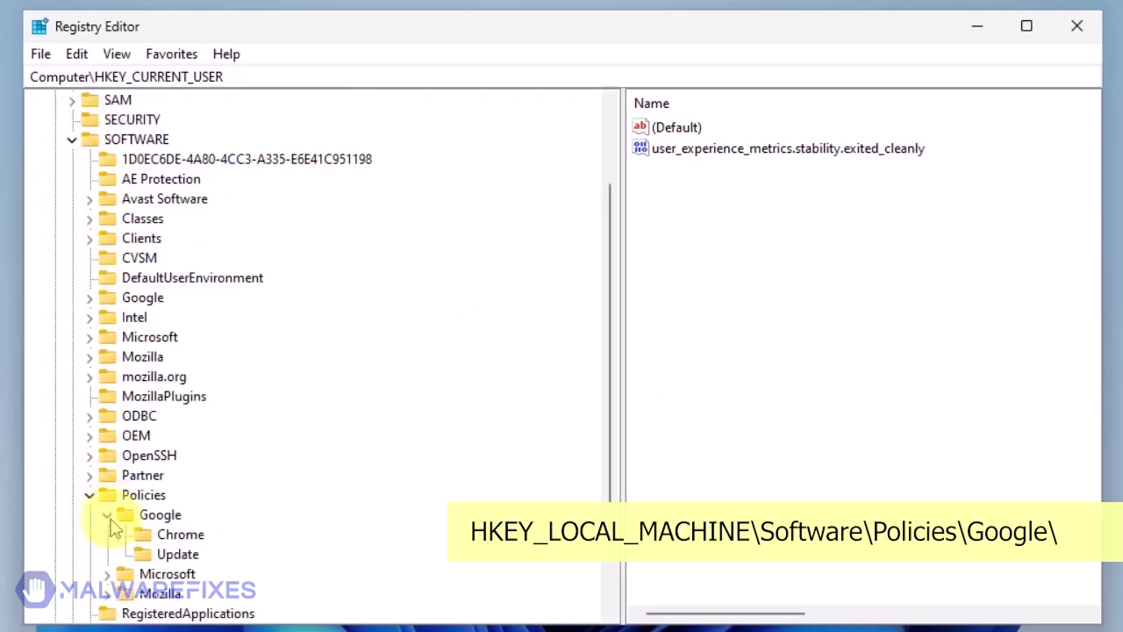
click(198, 536)
right_click(199, 539)
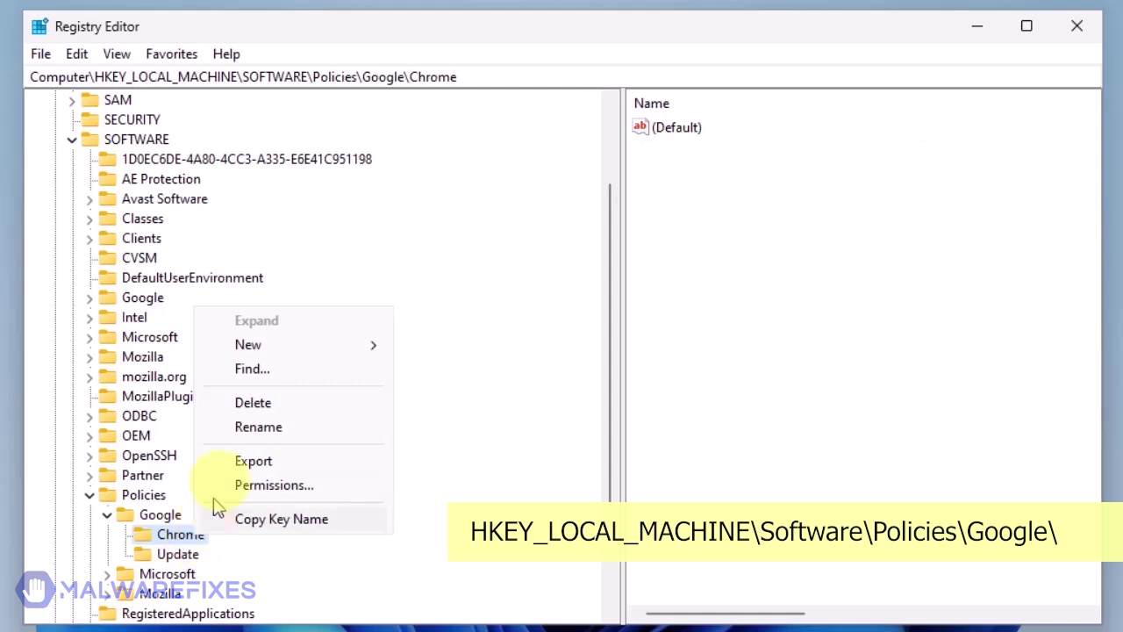
click(253, 402)
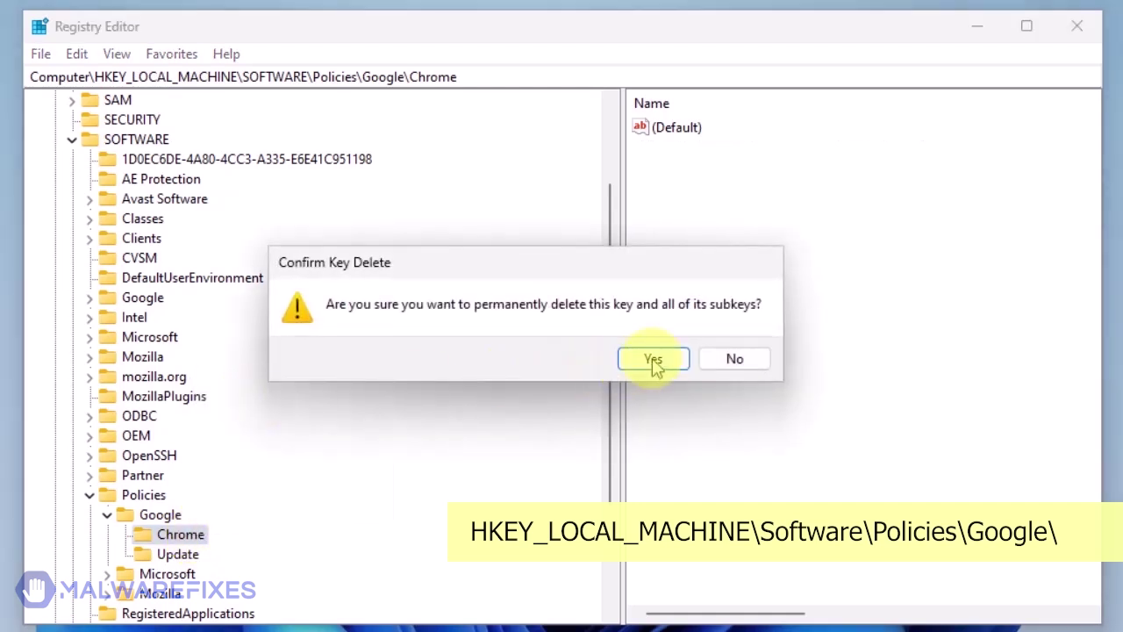
click(651, 361)
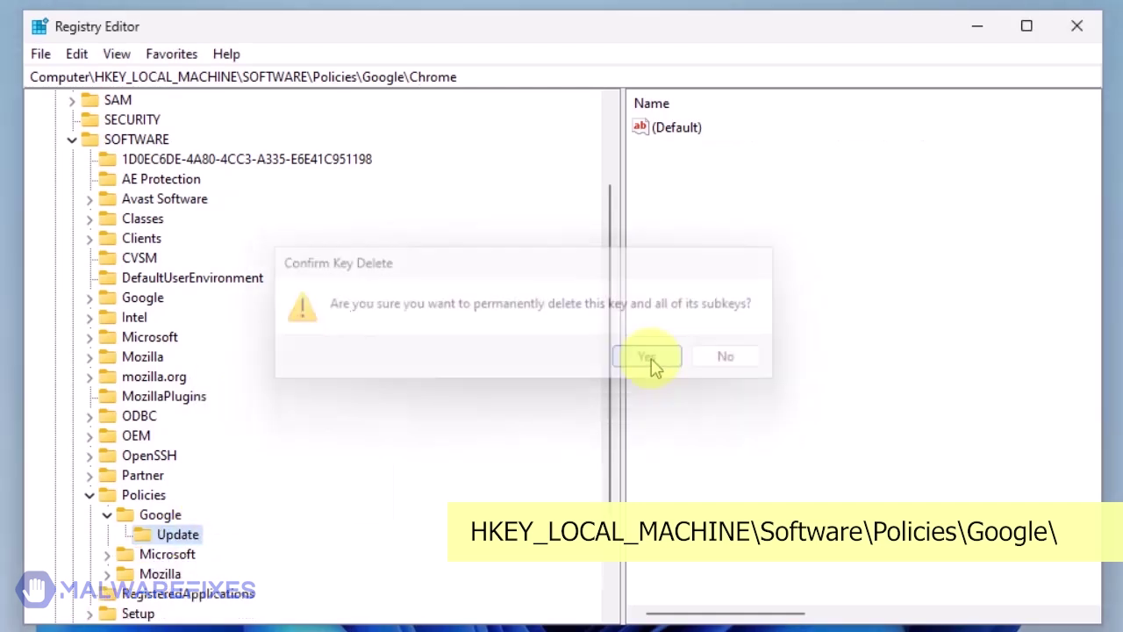
- Delete the Update key under HKEY_LOCAL_MACHINE\SOFTWARE\Policies\Google, confirming the permanent deletion, and close Registry Editor
right_click(199, 545)
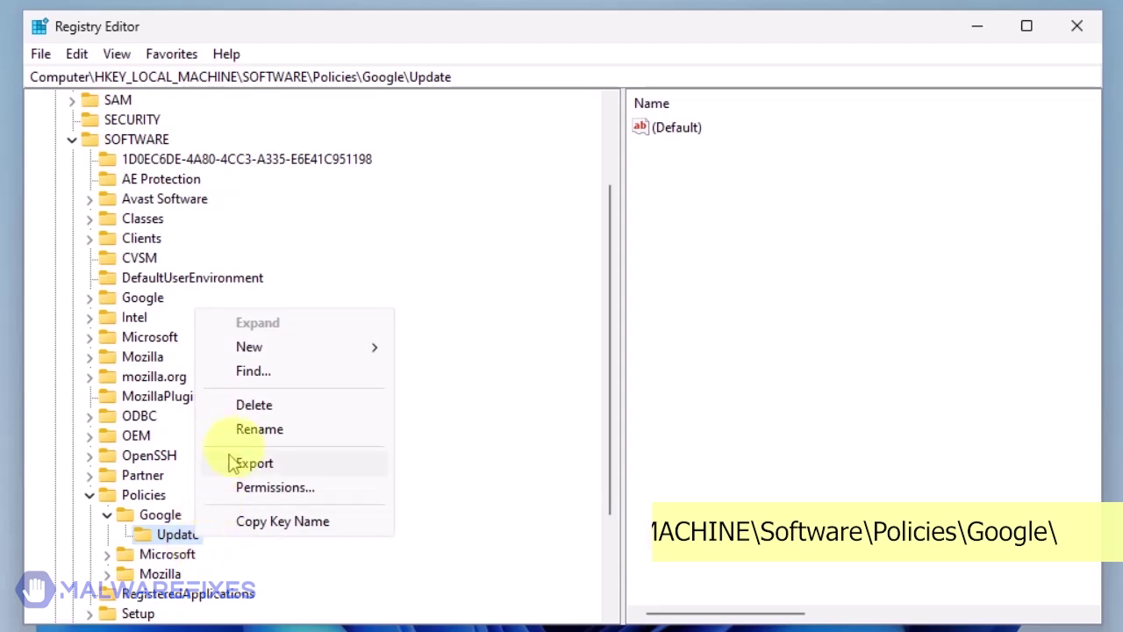
click(254, 408)
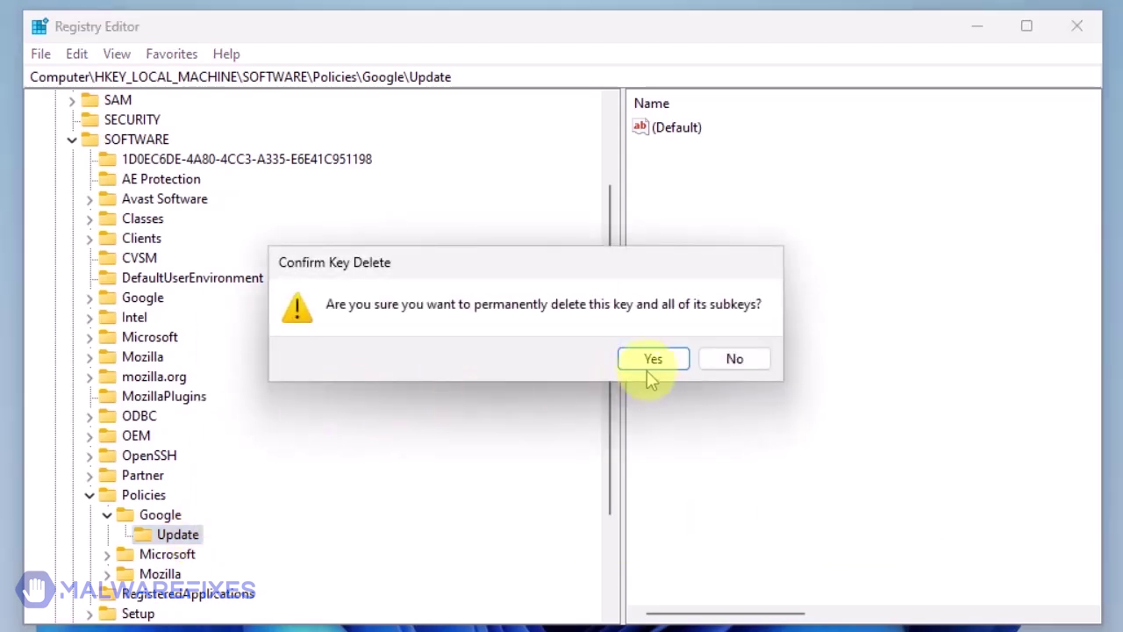
click(654, 361)
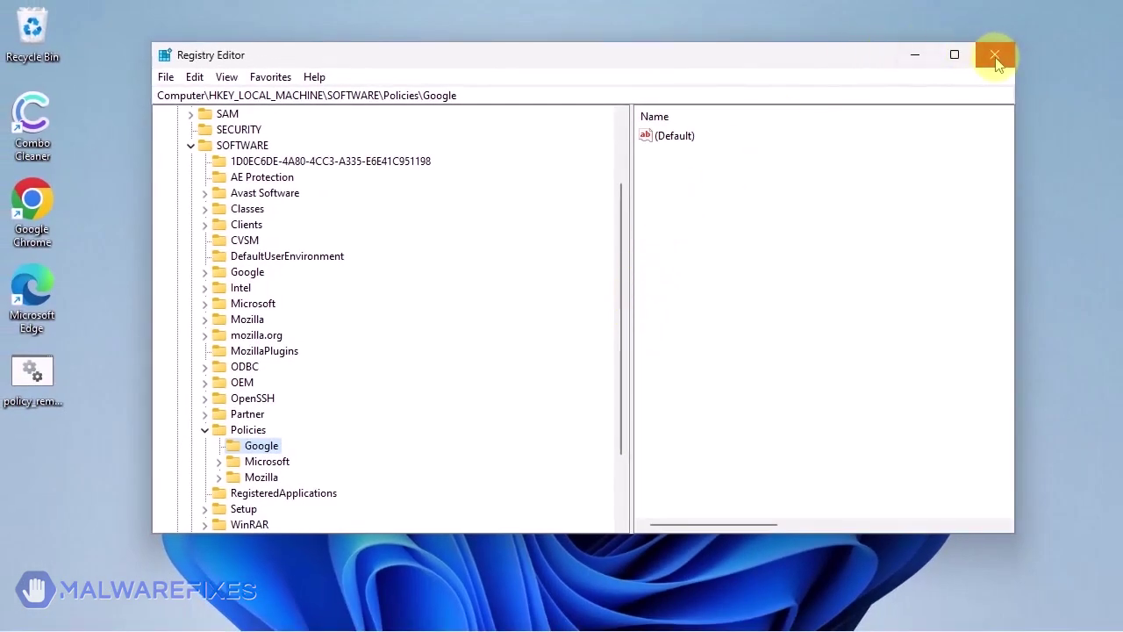
click(995, 58)
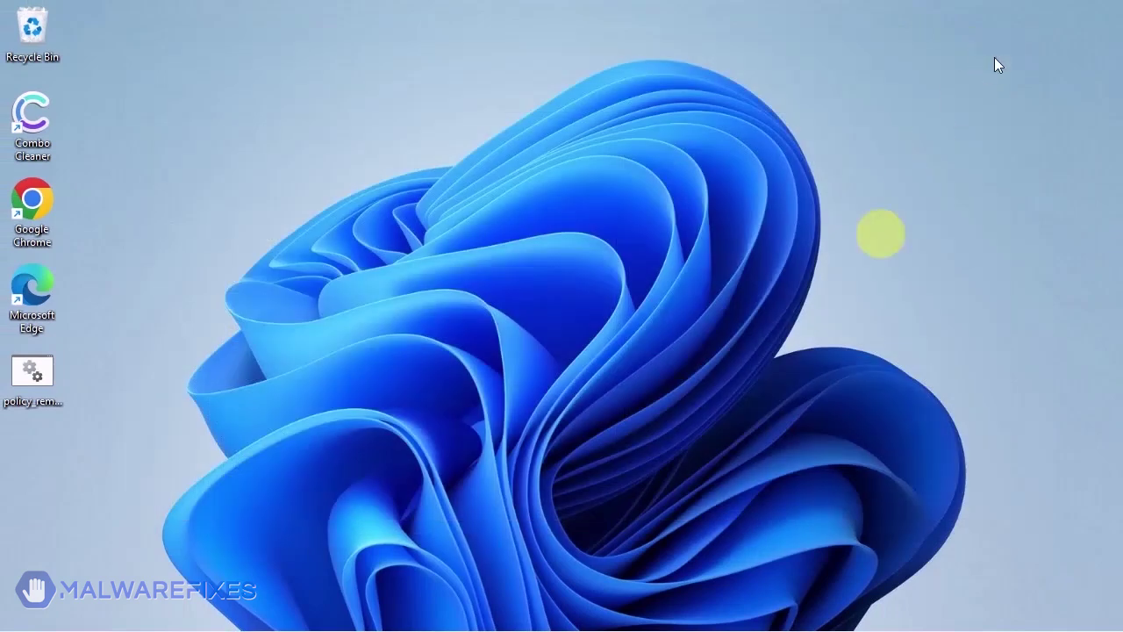
- Open File Explorer and browse to the folder C:\Program Files (x86)\Google
mouse_move(566, 620)
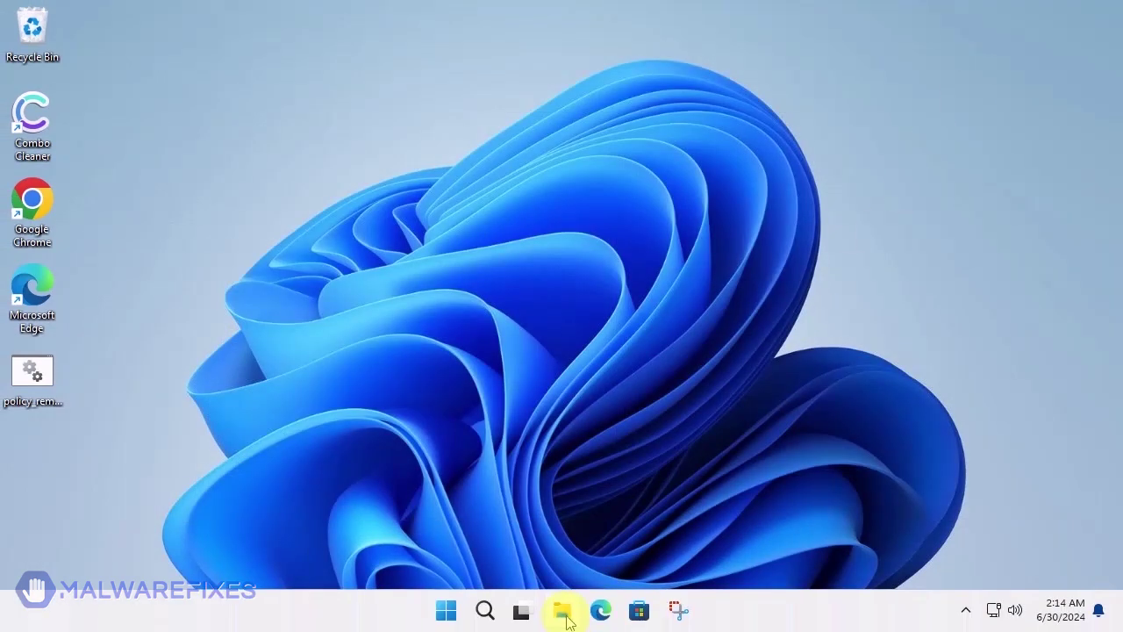
click(566, 619)
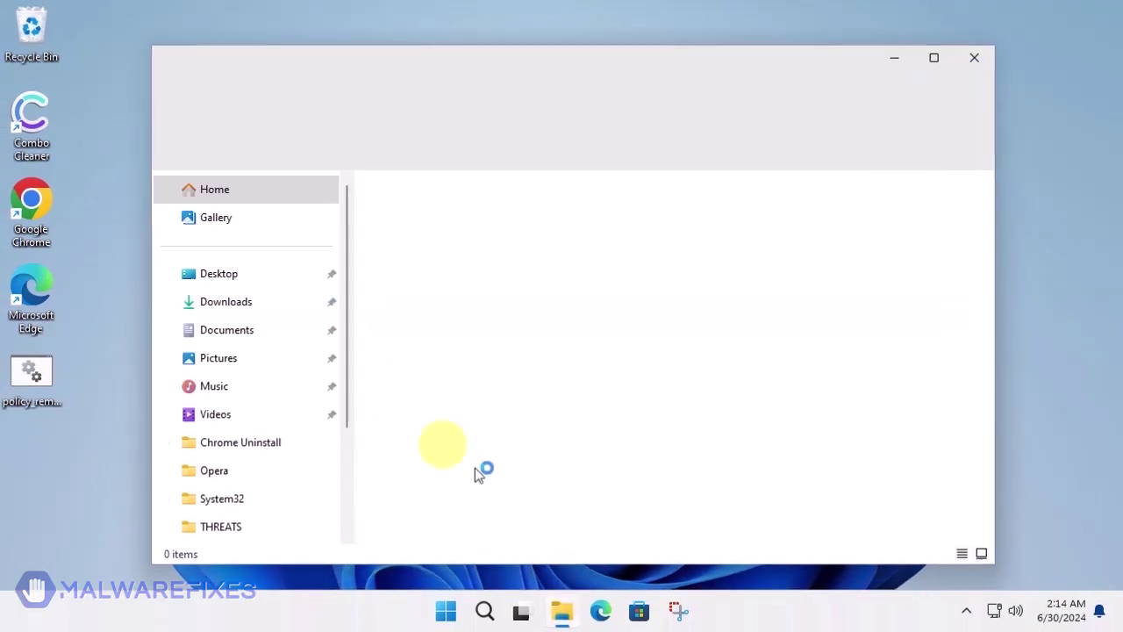
scroll(259, 465, down, 3)
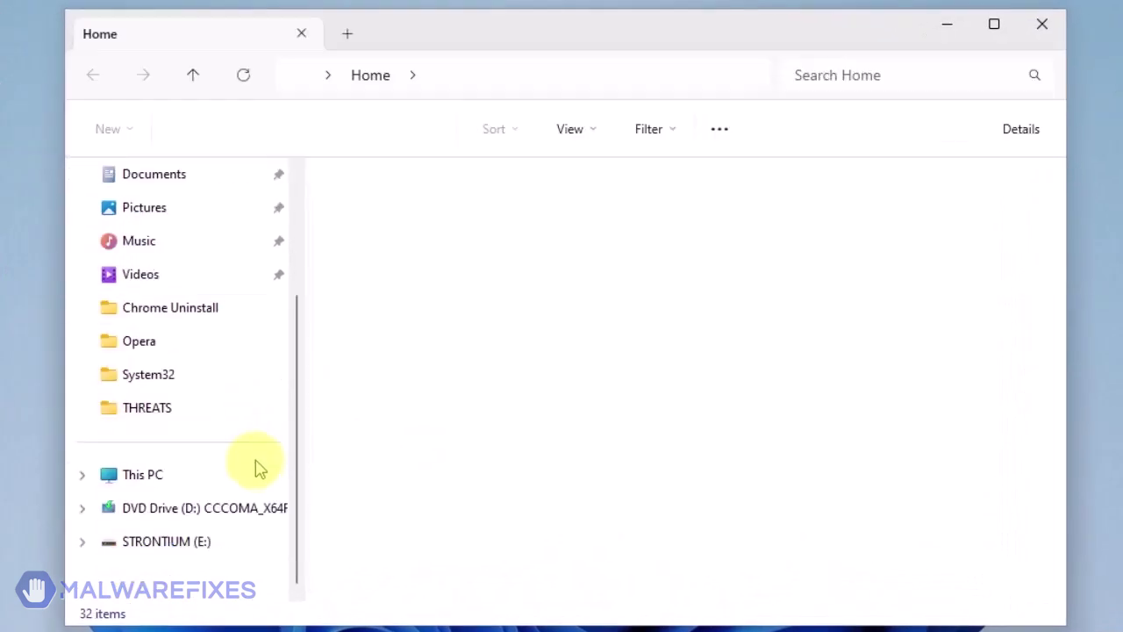
click(83, 475)
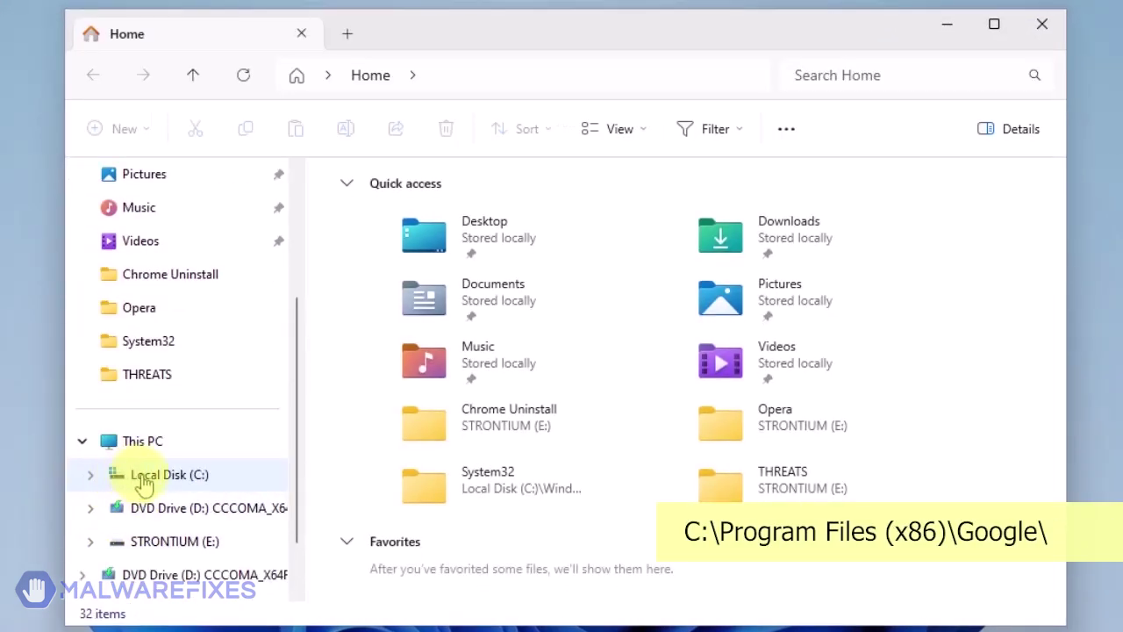
click(145, 479)
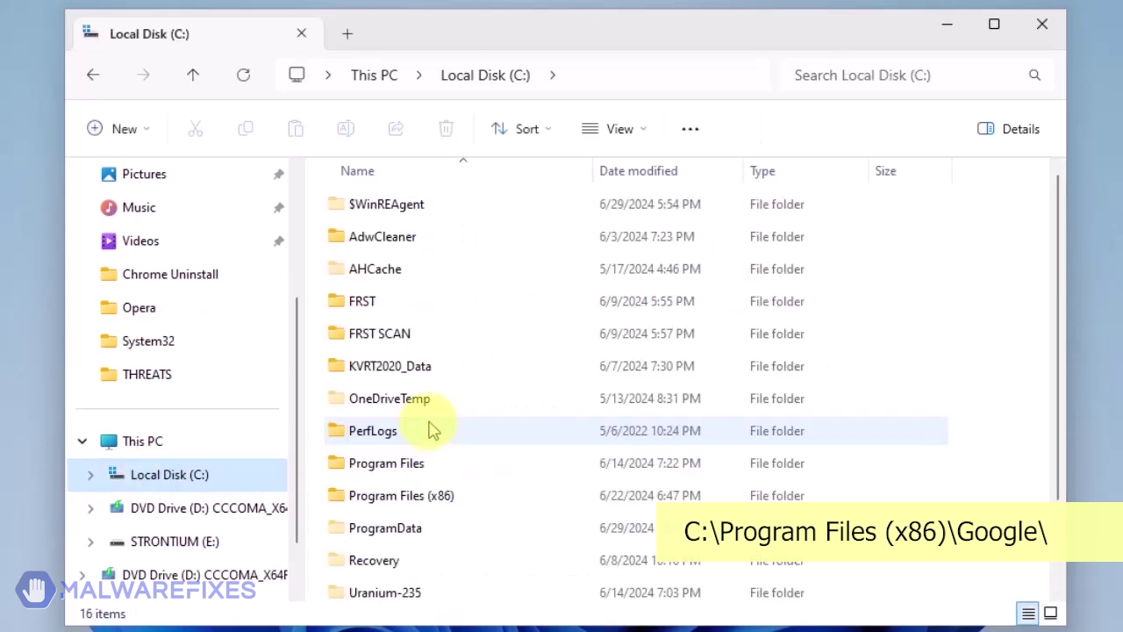
double_click(411, 495)
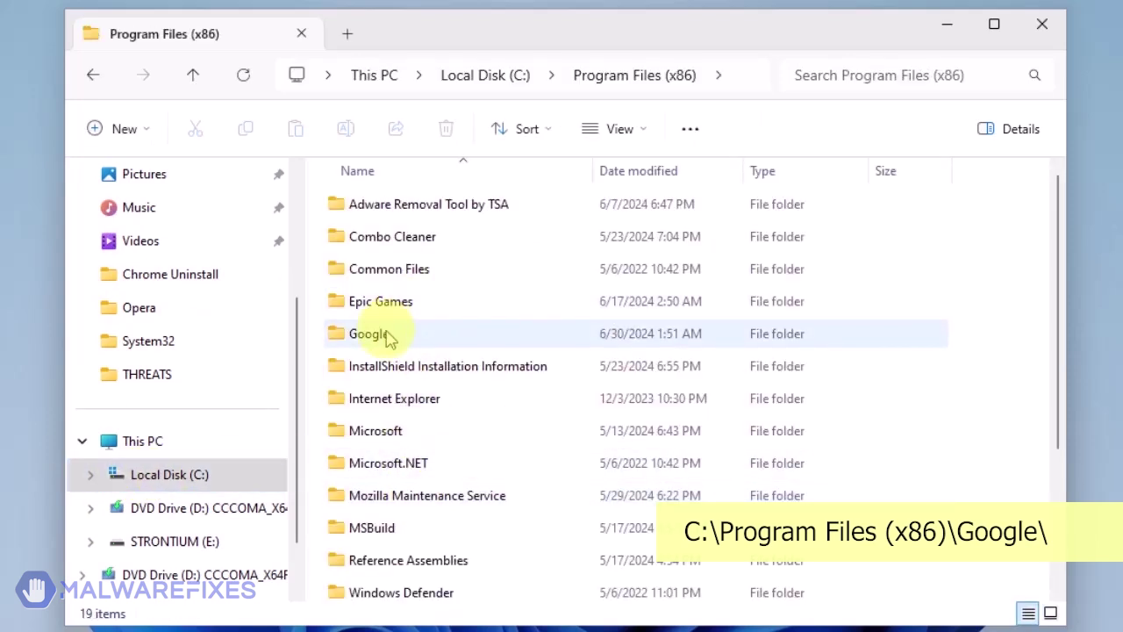
double_click(384, 335)
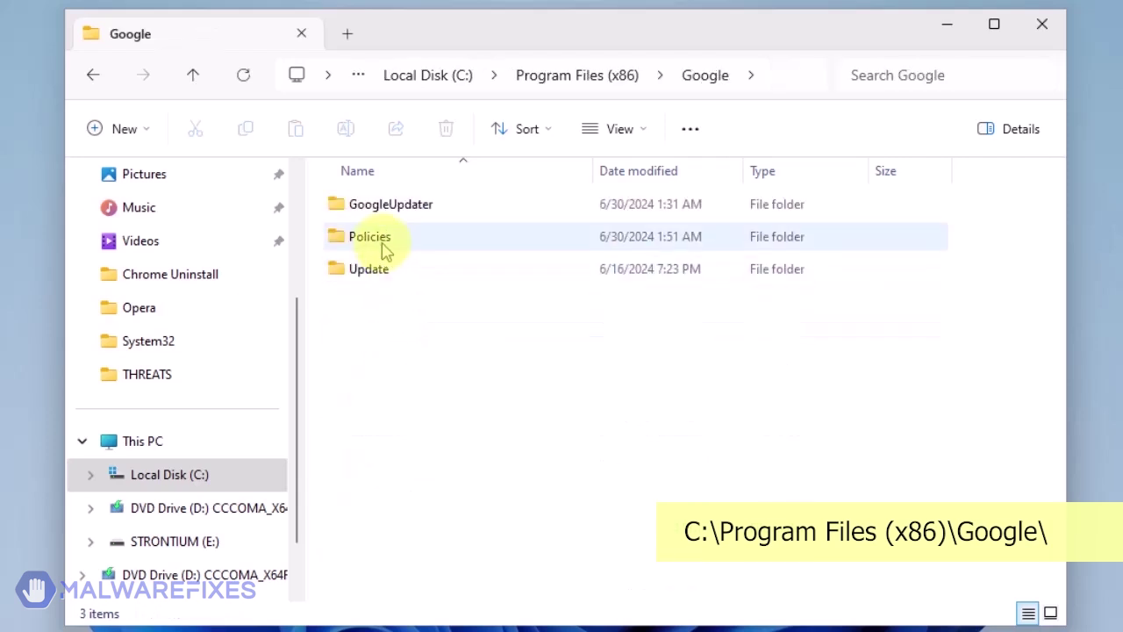
- Delete the Policies folder from the Google folder, granting administrator permission, and close File Explorer
click(383, 249)
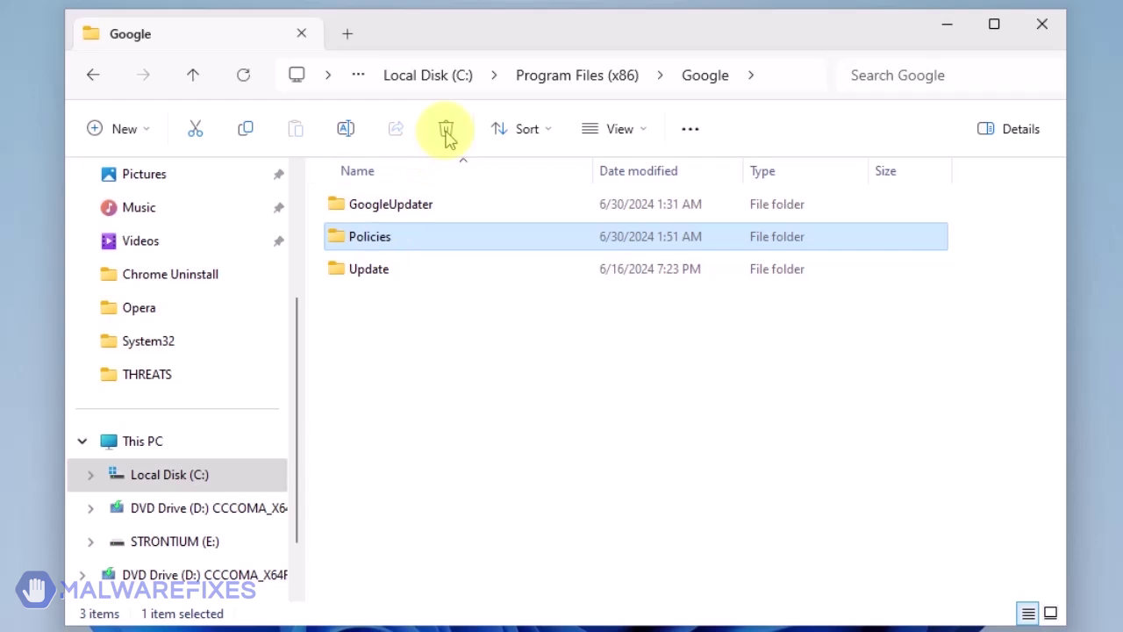
click(446, 133)
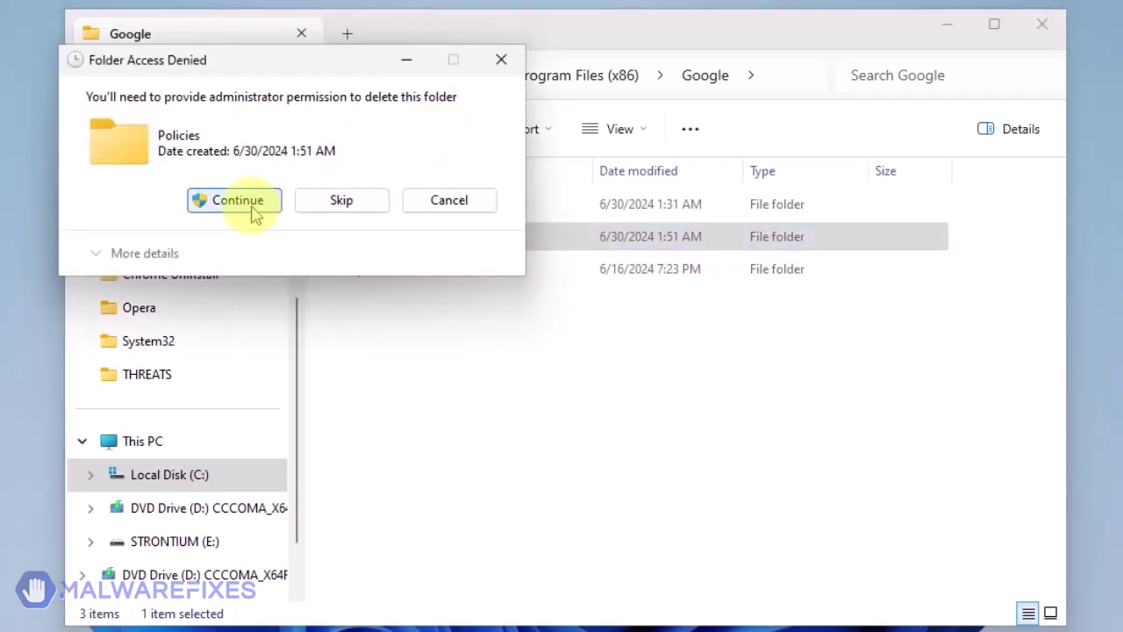
click(251, 208)
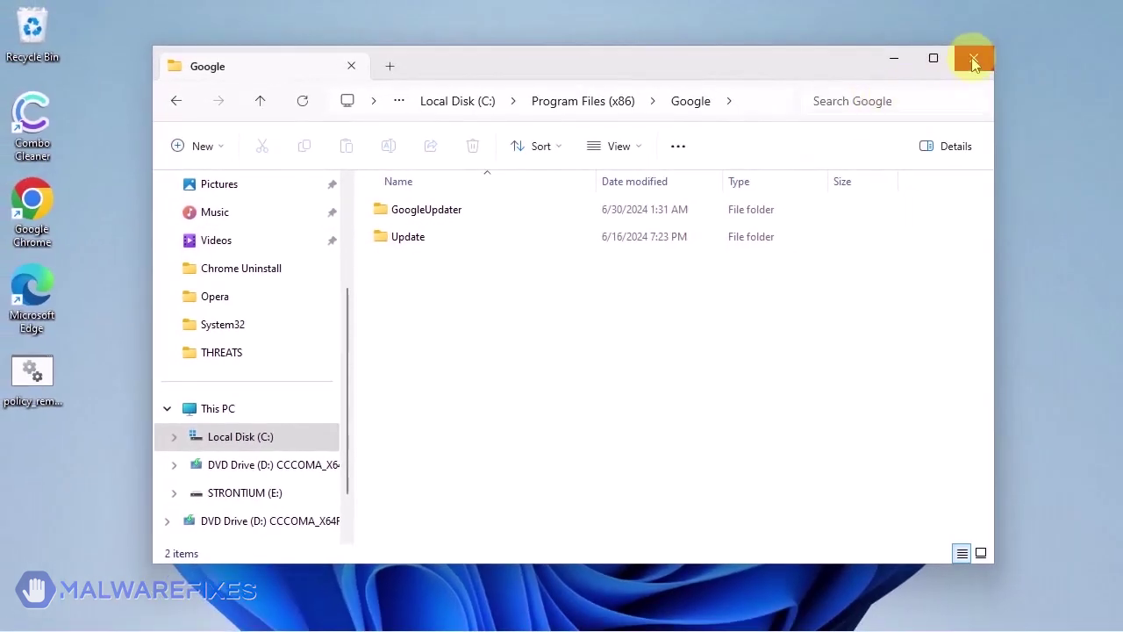
click(973, 60)
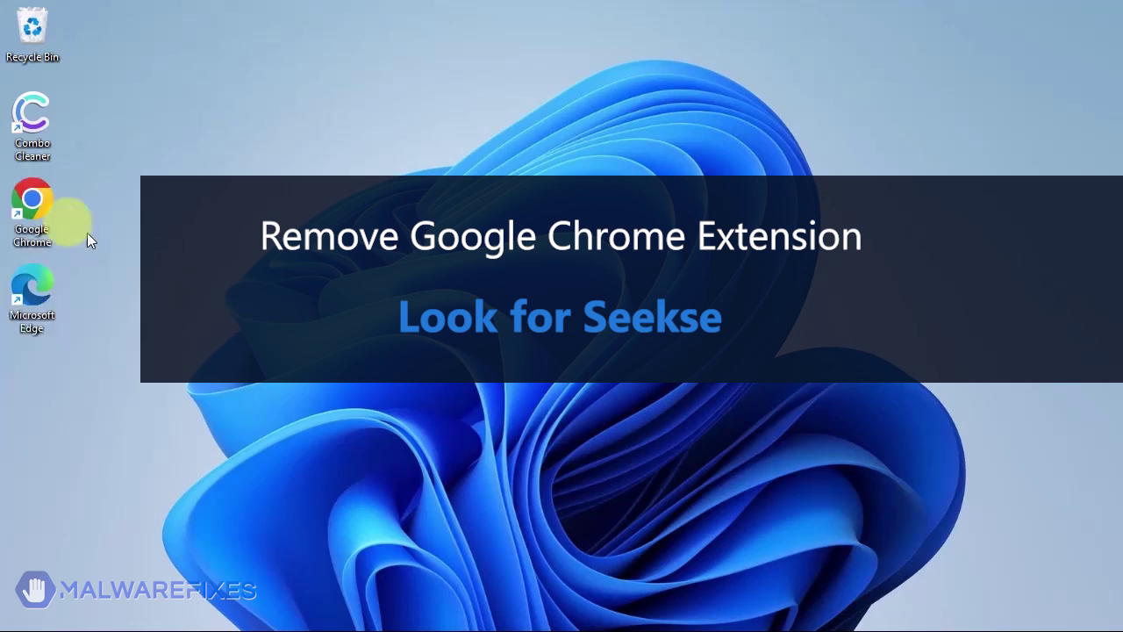
- Launch Google Chrome from the desktop and open its extensions management page
double_click(42, 208)
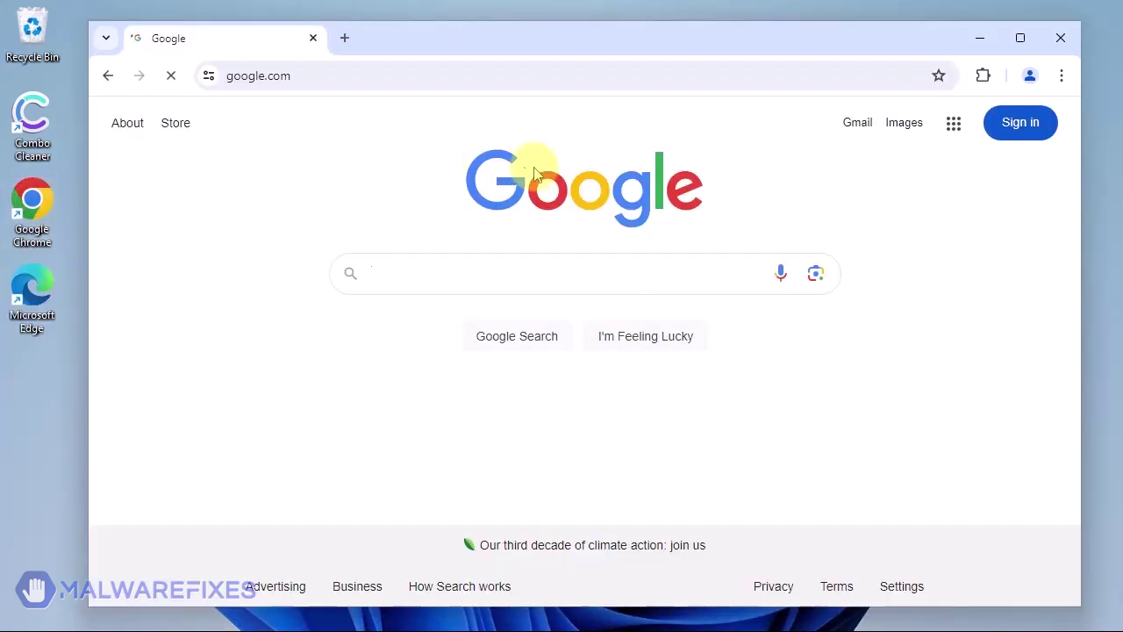
click(1081, 92)
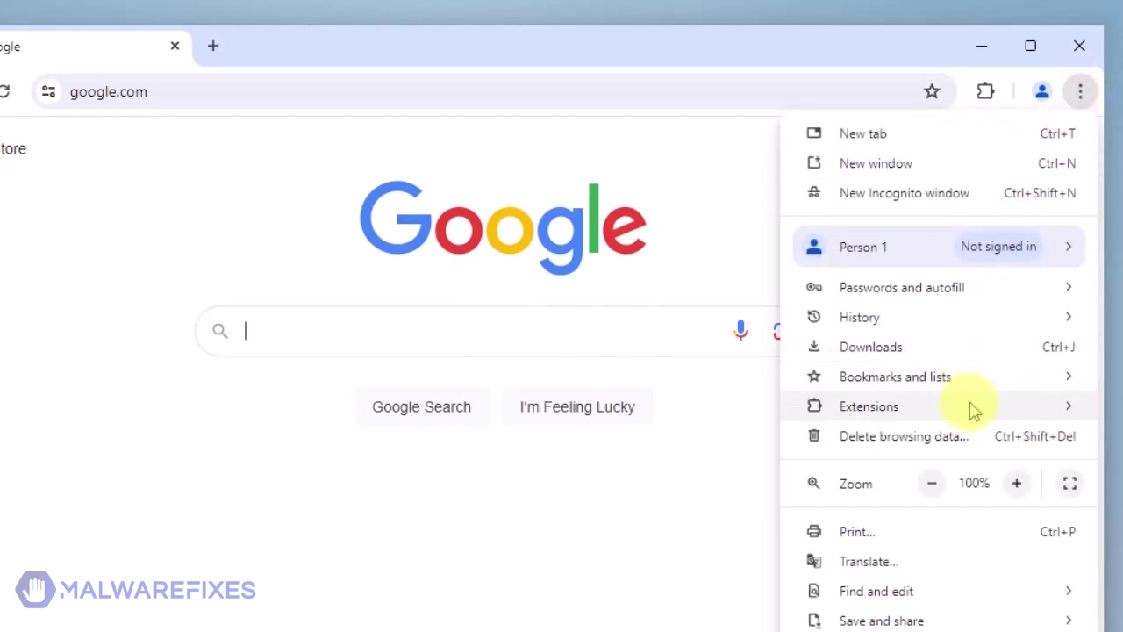
mouse_move(972, 411)
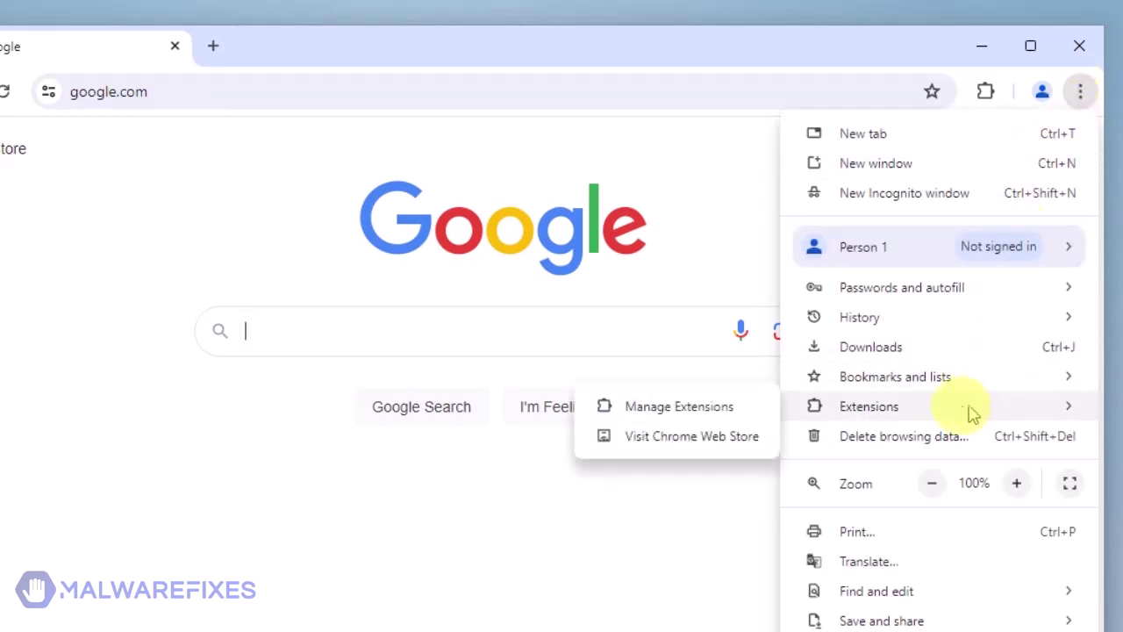
click(692, 414)
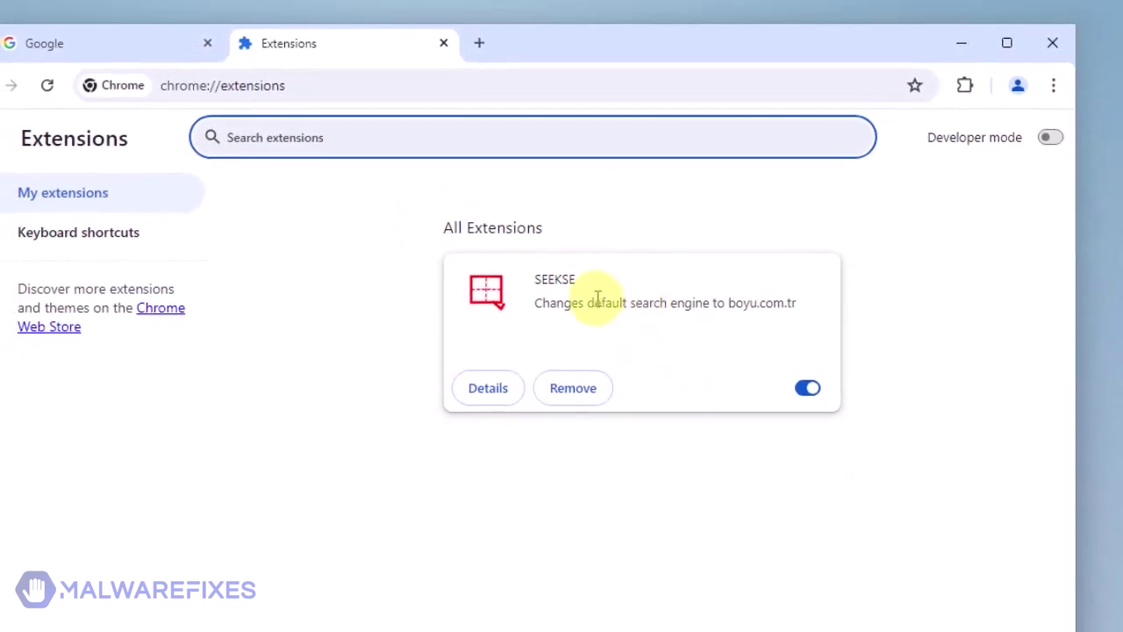
- Remove the SEEKSE extension from Chrome, confirming the removal without reporting abuse, and close the browser
click(592, 397)
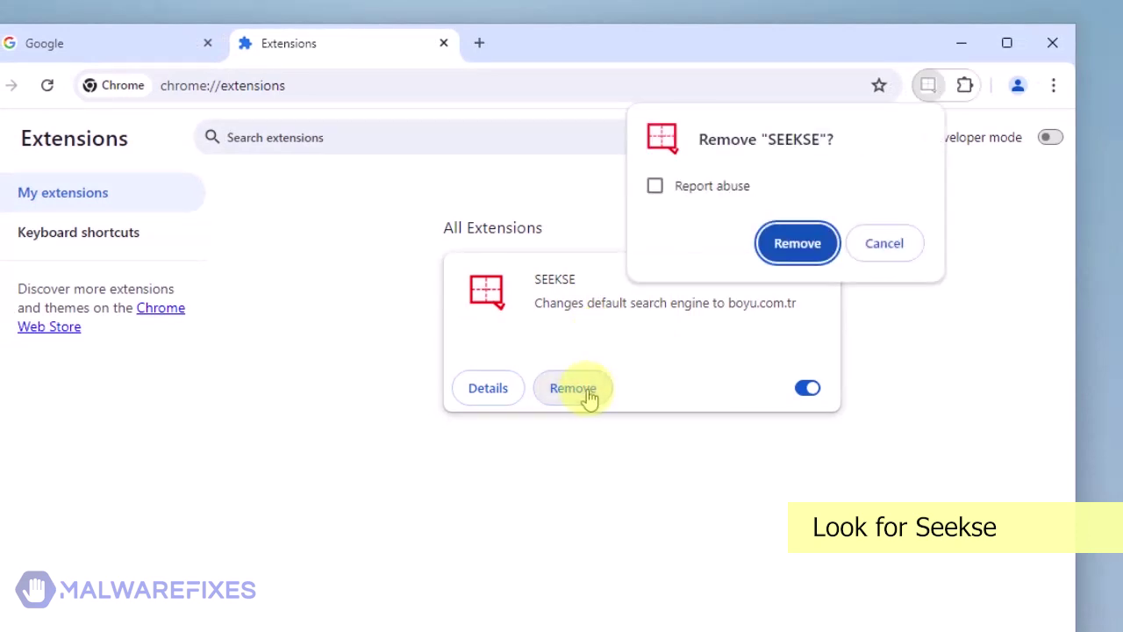
click(794, 246)
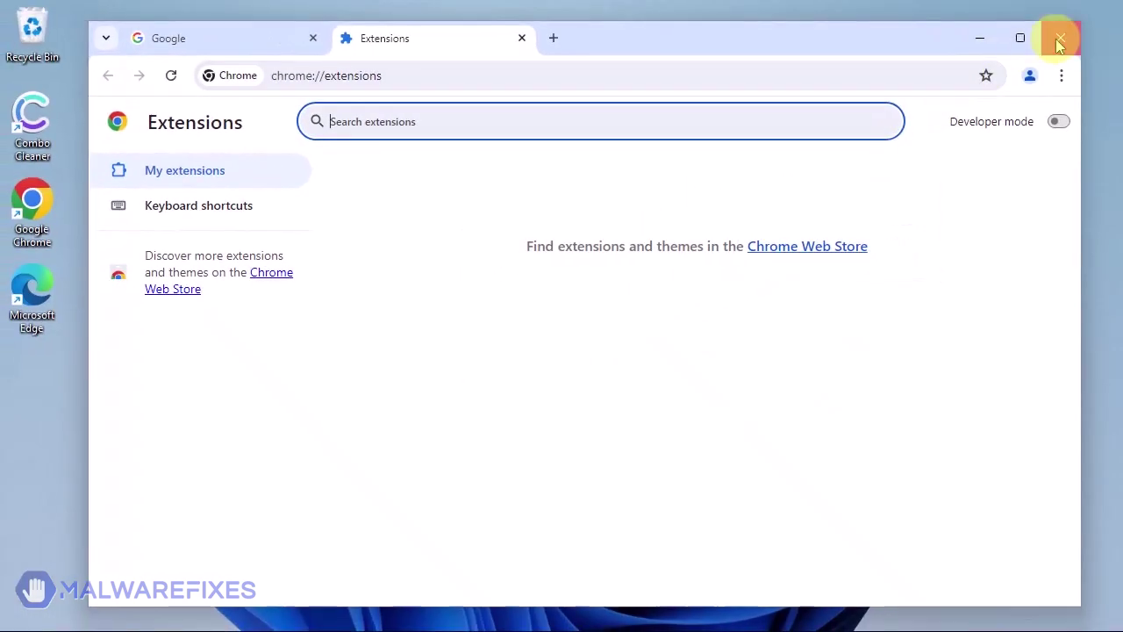
click(1059, 39)
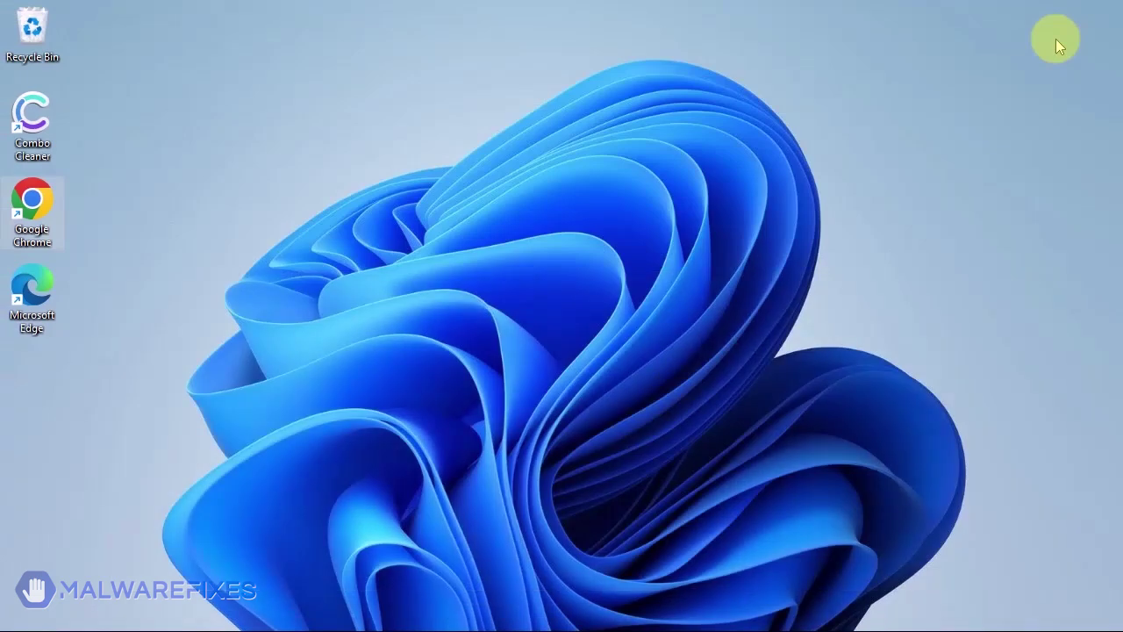